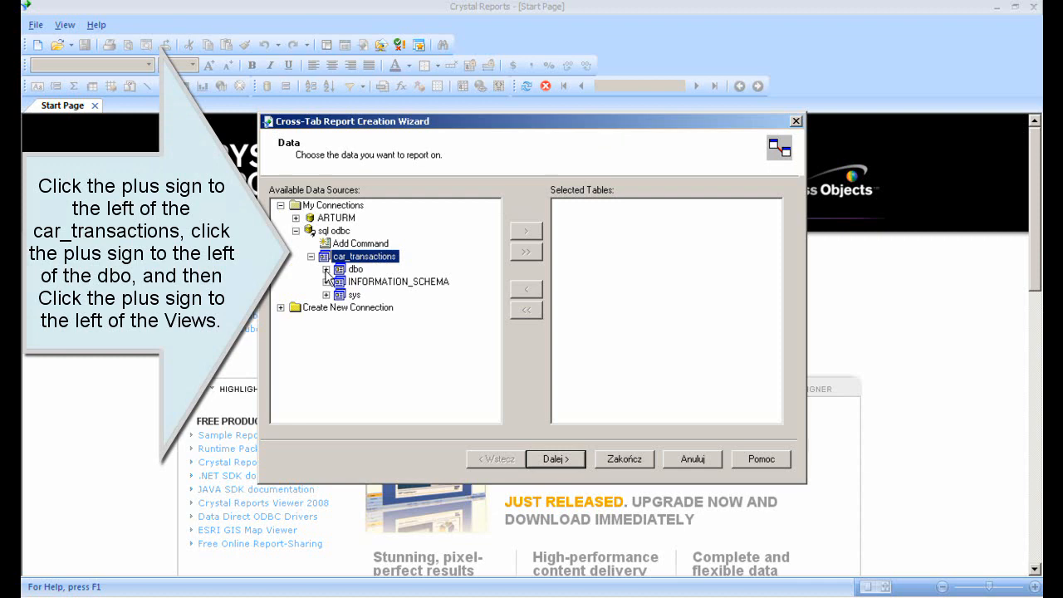
Step: Add the v_transactions view from the car_transactions database's dbo schema to the selected tables and proceed to the cross-tab layout
{"action": "left_click", "coordinate": [325, 269]}
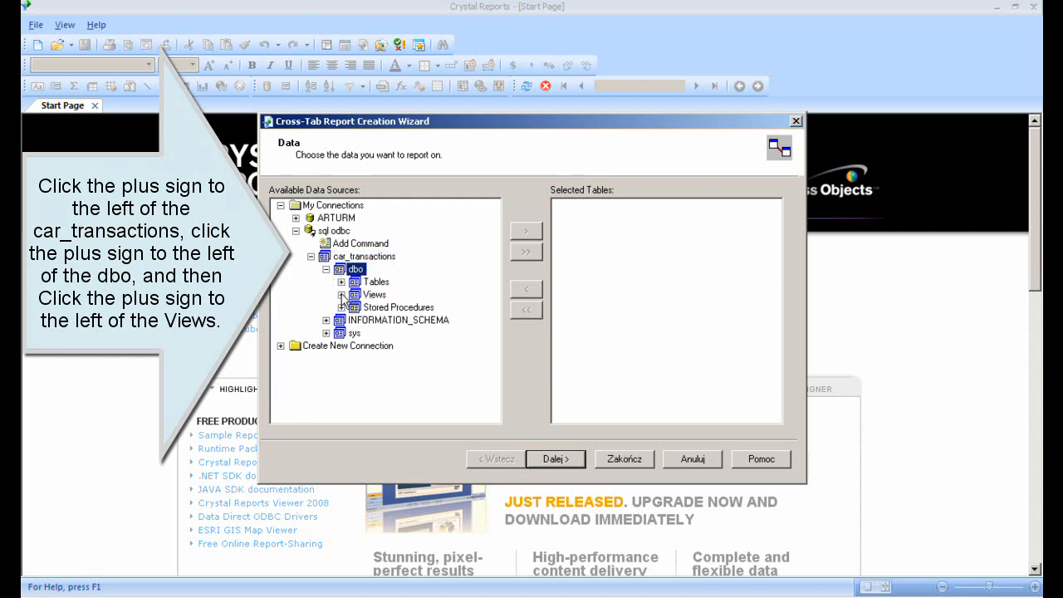
{"action": "left_click", "coordinate": [341, 295]}
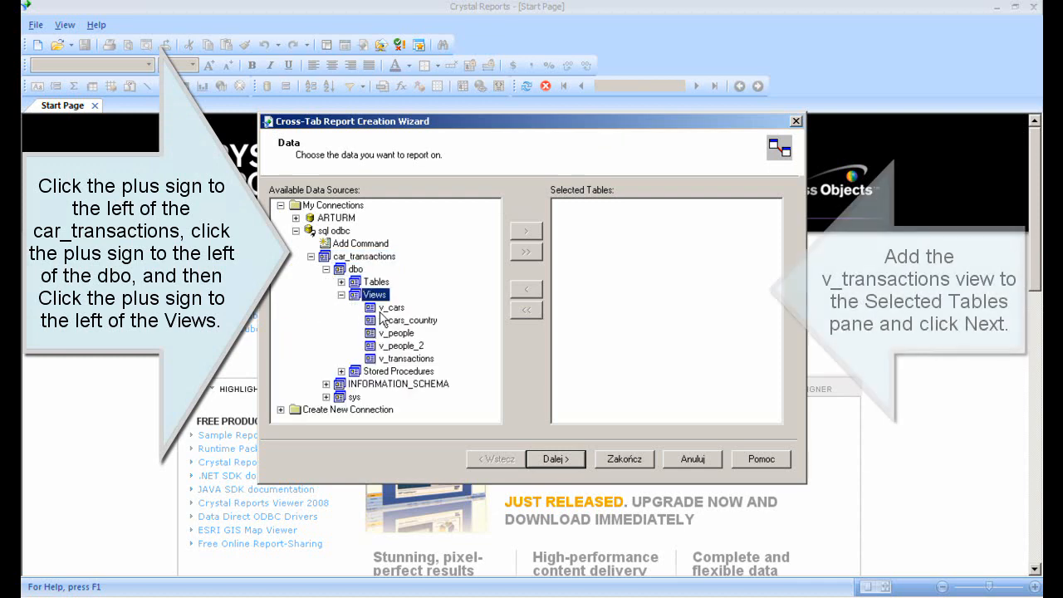
{"action": "left_click", "coordinate": [405, 358]}
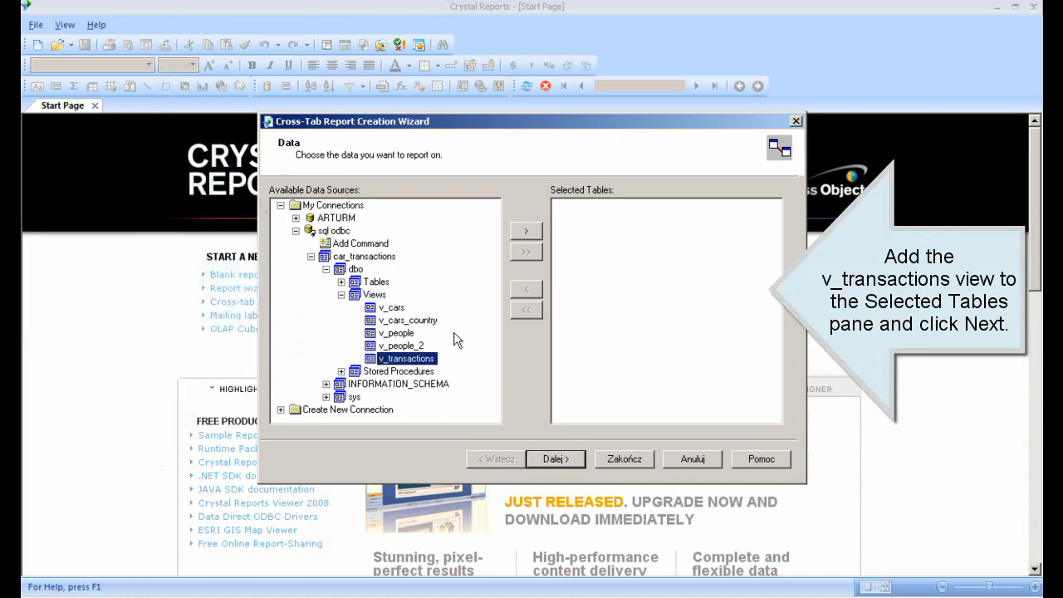
{"action": "left_click", "coordinate": [528, 232]}
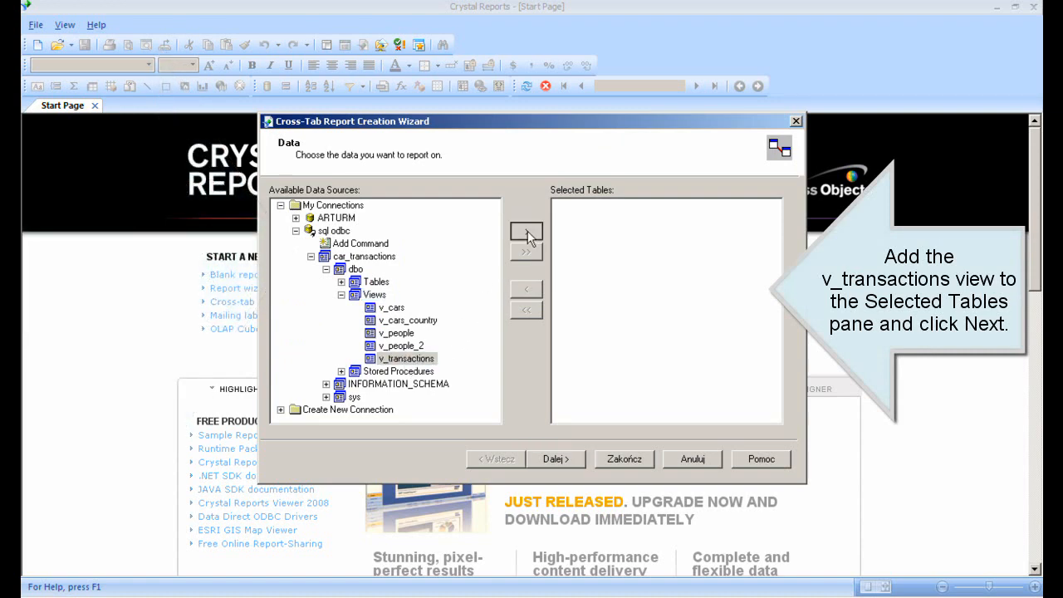
{"action": "left_click", "coordinate": [555, 460]}
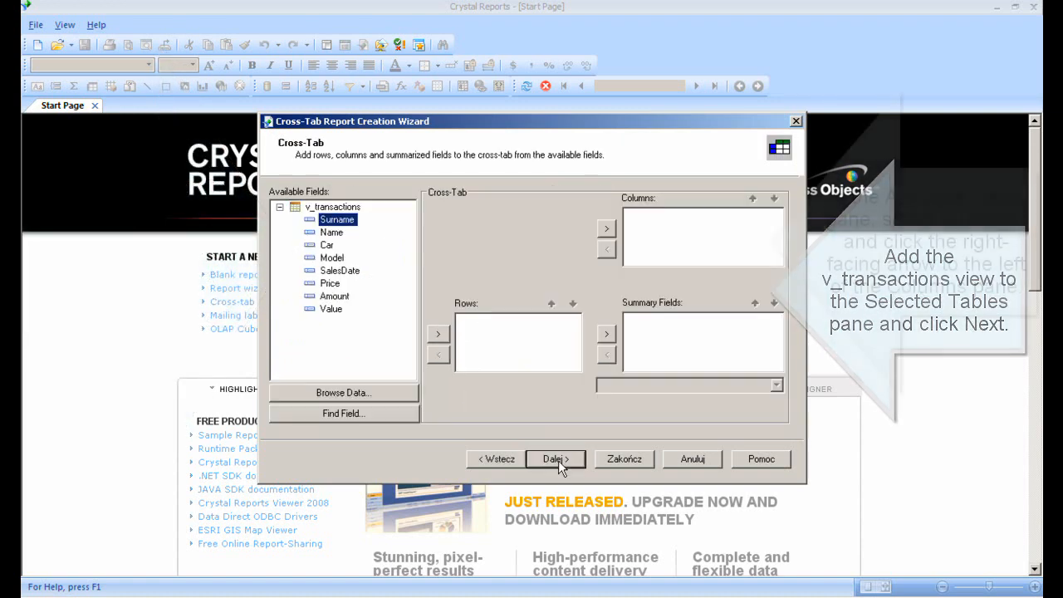
Step: Assign Surname as the cross-tab column field and Car and Model as the row fields
{"action": "left_click", "coordinate": [606, 233]}
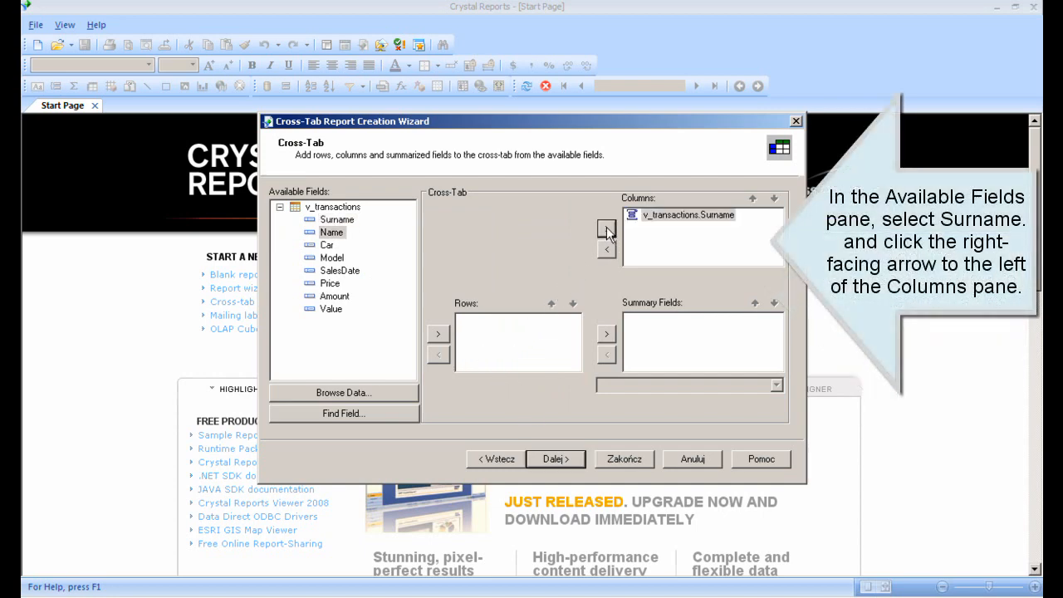
{"action": "left_click", "coordinate": [327, 245]}
{"action": "left_click", "coordinate": [437, 335]}
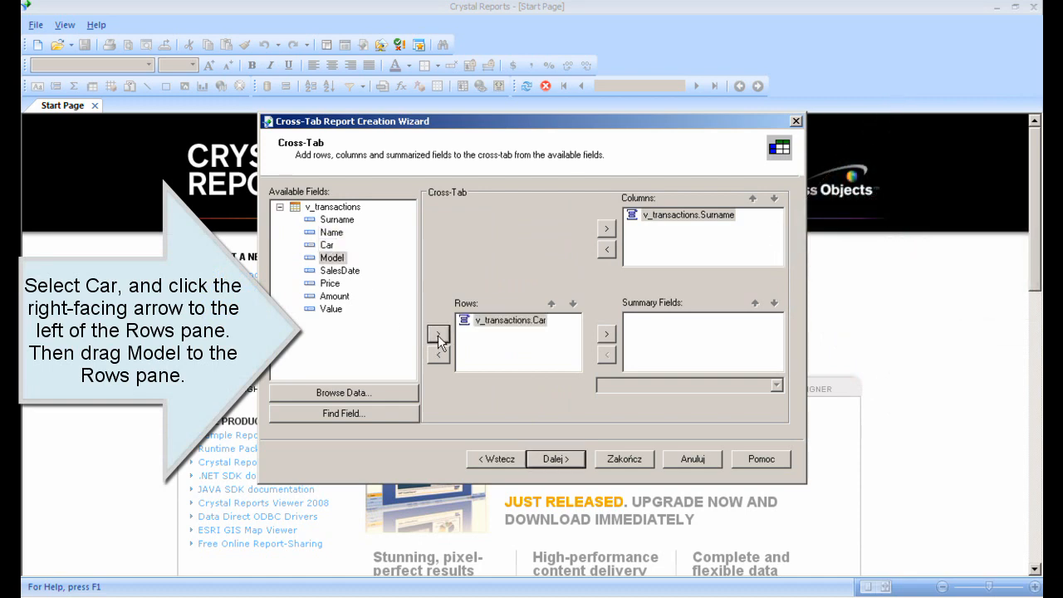
{"action": "left_click", "coordinate": [438, 334]}
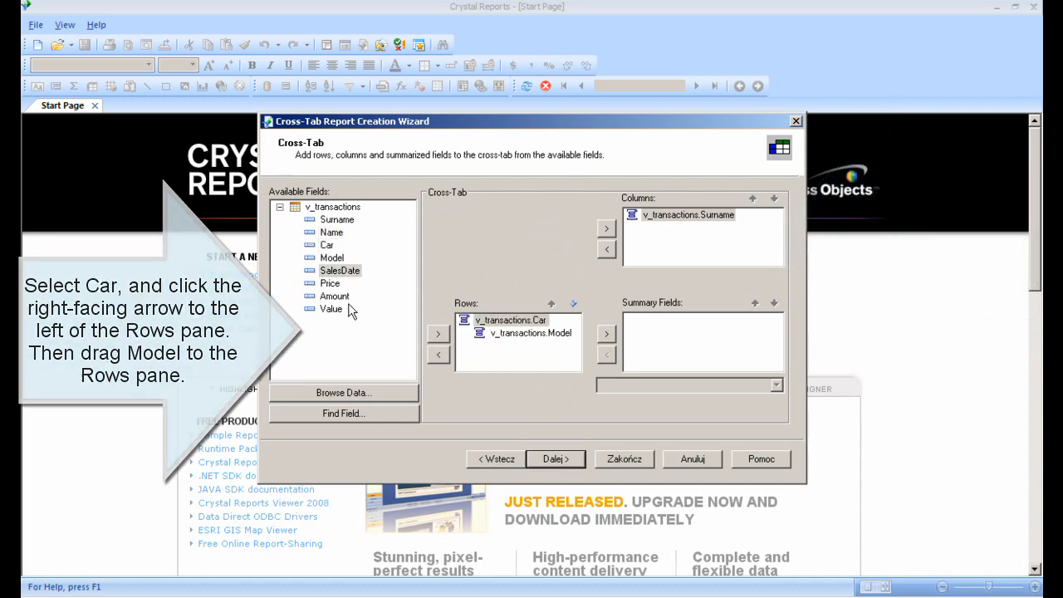
Step: Add Price, Amount and Value as summary fields of the cross-tab, keeping Sum as the summary operation
{"action": "left_click", "coordinate": [335, 284]}
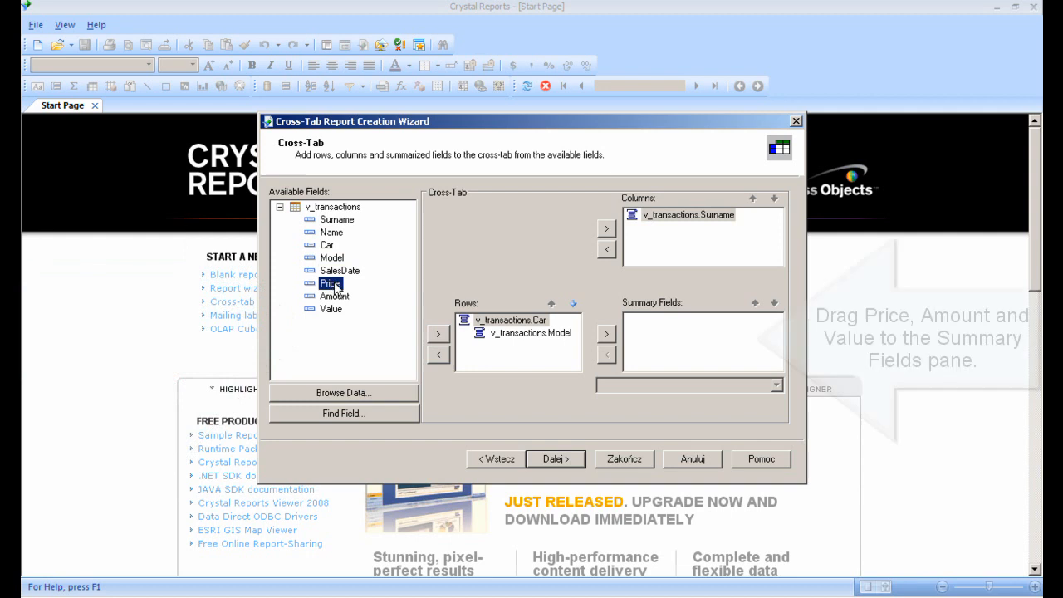
{"action": "left_click", "coordinate": [605, 333]}
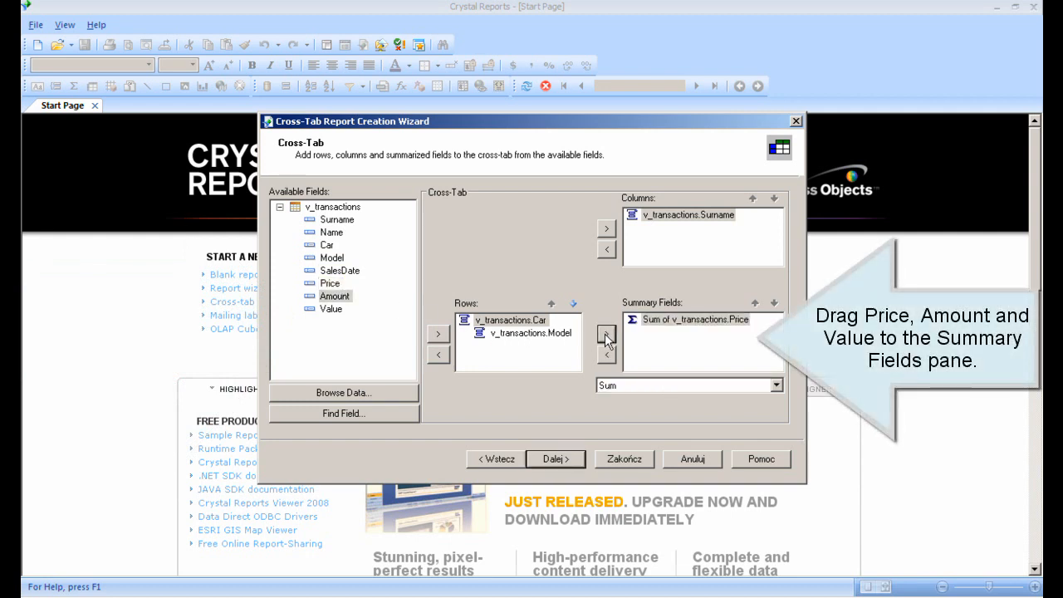
{"action": "left_click", "coordinate": [776, 385]}
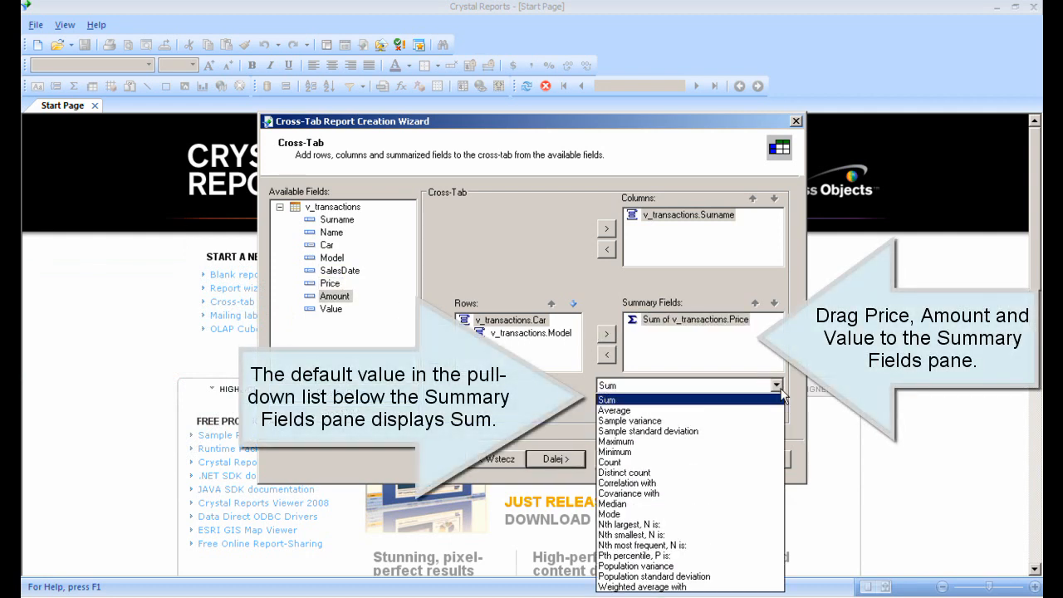
{"action": "left_click", "coordinate": [790, 388]}
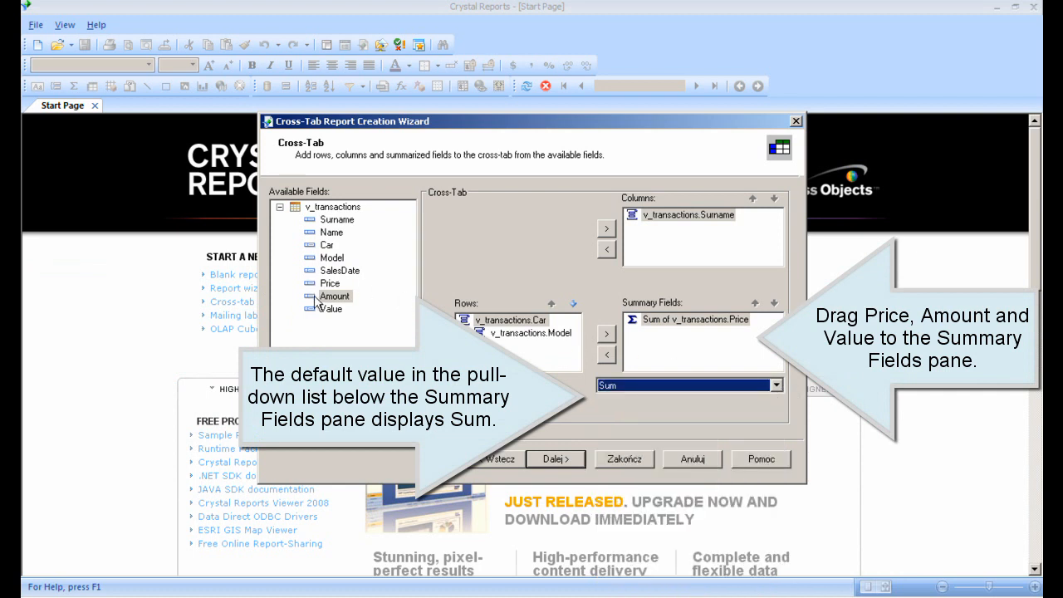
{"action": "left_click", "coordinate": [340, 299]}
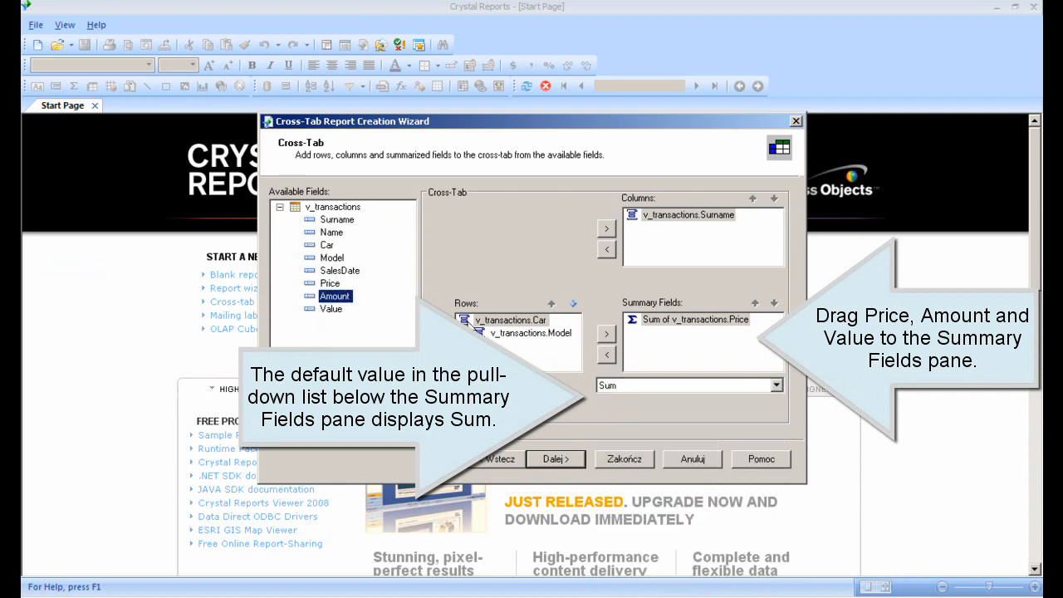
{"action": "left_click", "coordinate": [606, 335]}
{"action": "left_click", "coordinate": [607, 334]}
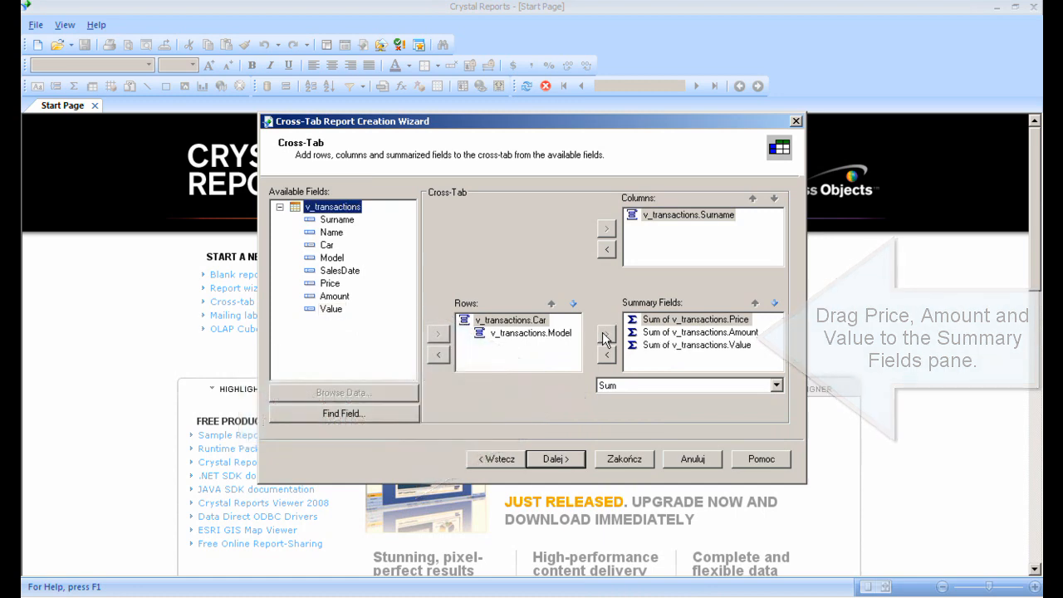
Step: Proceed to the grid style choice with no chart and no record filter
{"action": "left_click", "coordinate": [556, 459]}
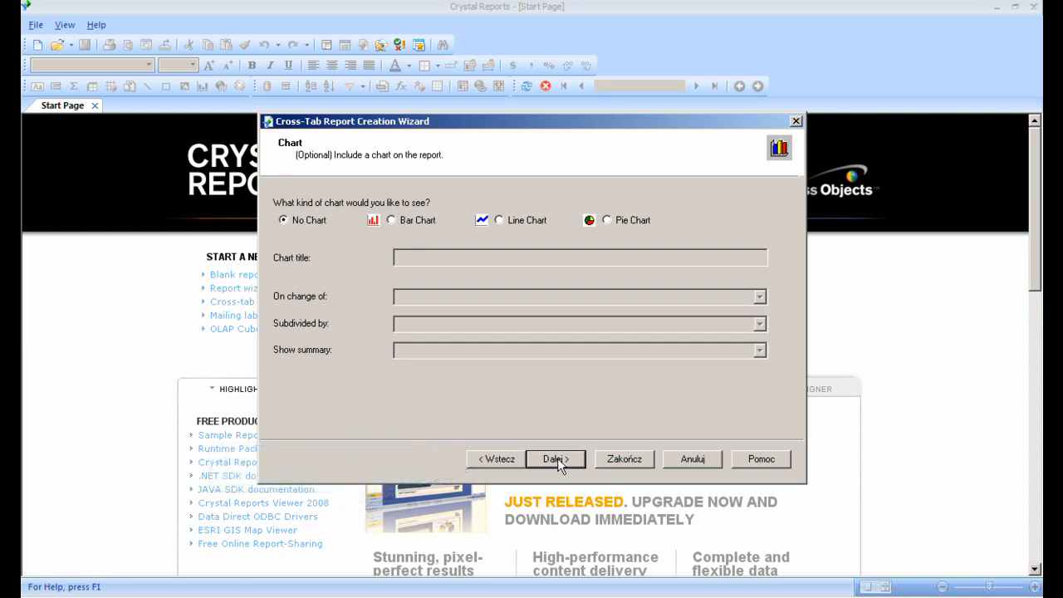
{"action": "left_click", "coordinate": [555, 459]}
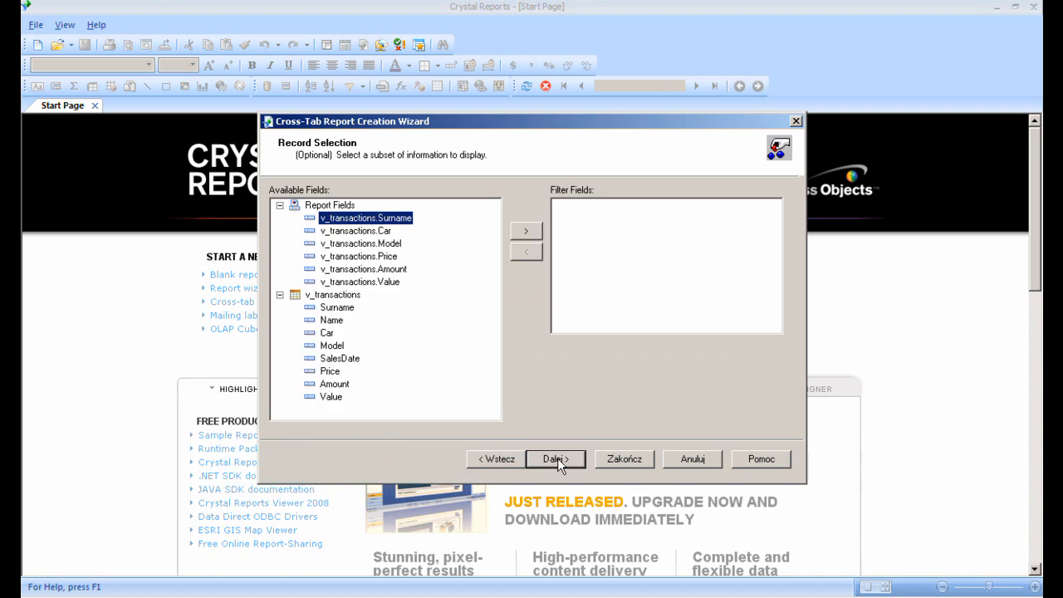
{"action": "left_click", "coordinate": [557, 458]}
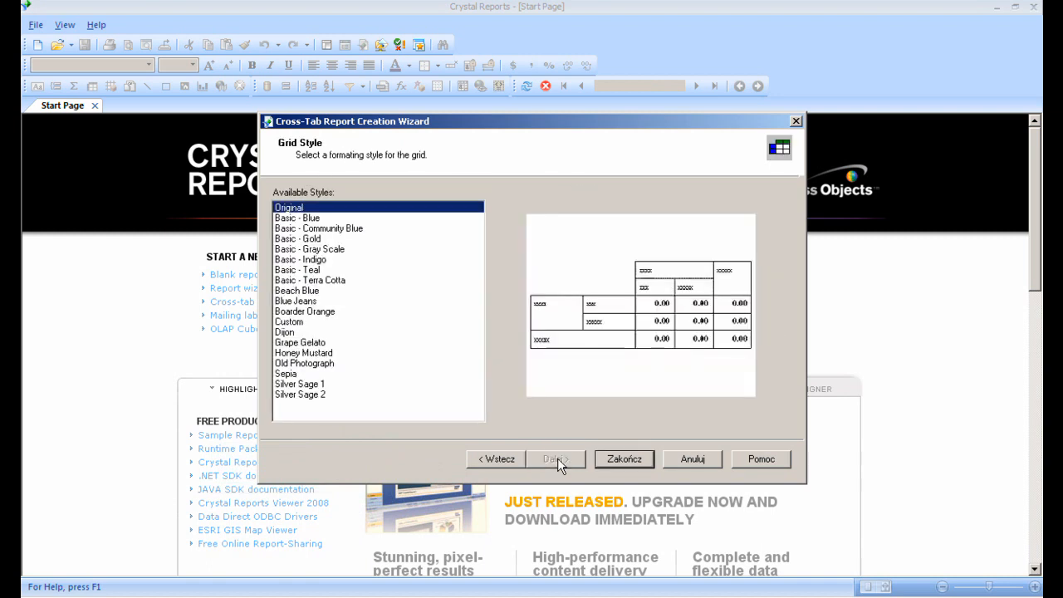
Step: Preview the available grid styles, from Basic - Blue through Boarder Orange and Custom
{"action": "left_click", "coordinate": [316, 219]}
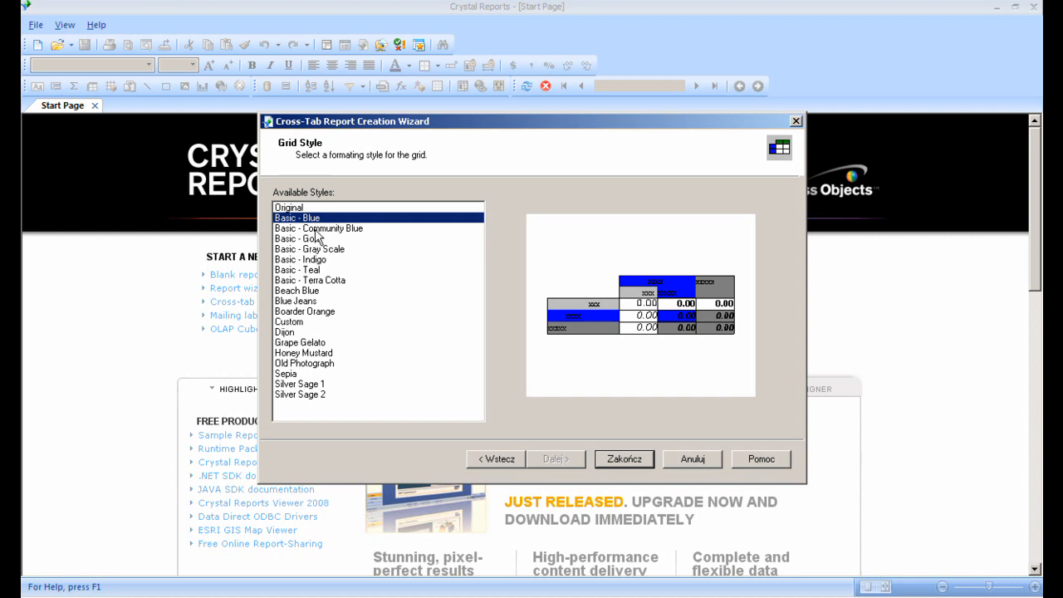
{"action": "left_click", "coordinate": [317, 228]}
{"action": "left_click", "coordinate": [317, 240]}
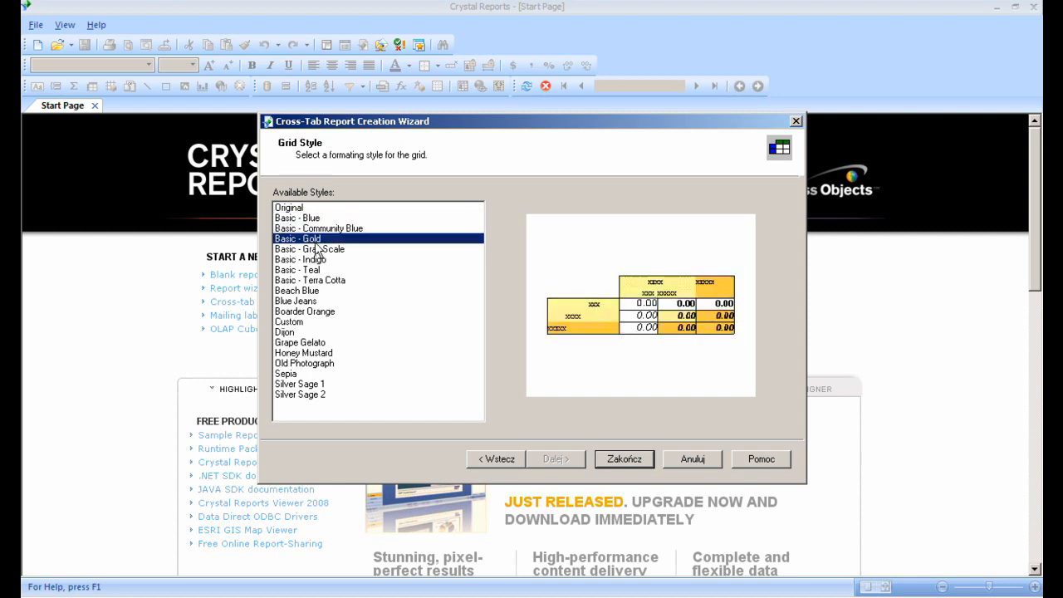
{"action": "left_click", "coordinate": [316, 249]}
{"action": "left_click", "coordinate": [308, 260]}
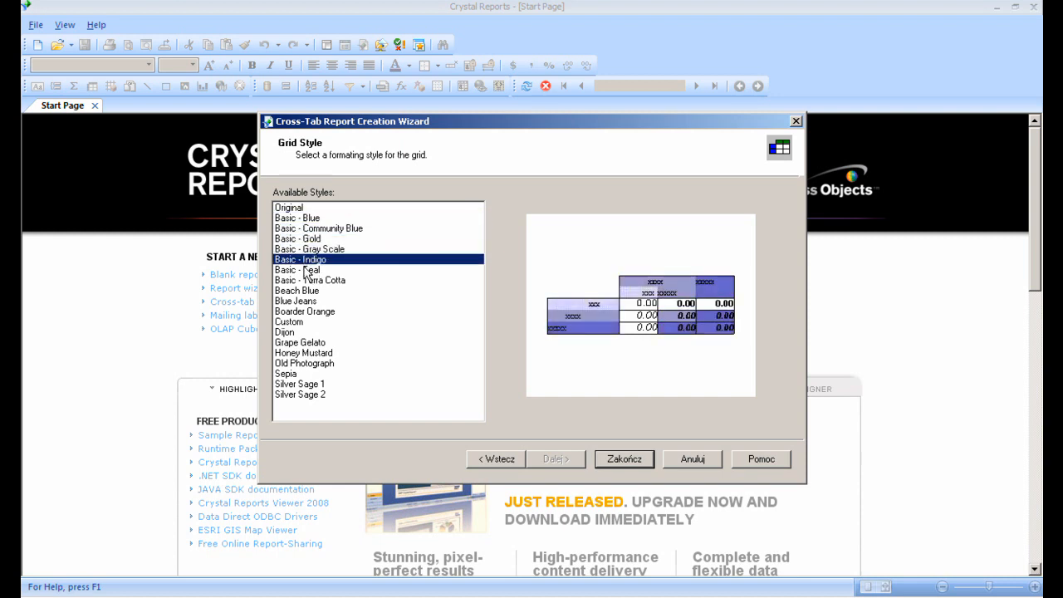
{"action": "left_click", "coordinate": [308, 271]}
{"action": "left_click", "coordinate": [307, 281]}
{"action": "left_click", "coordinate": [308, 302]}
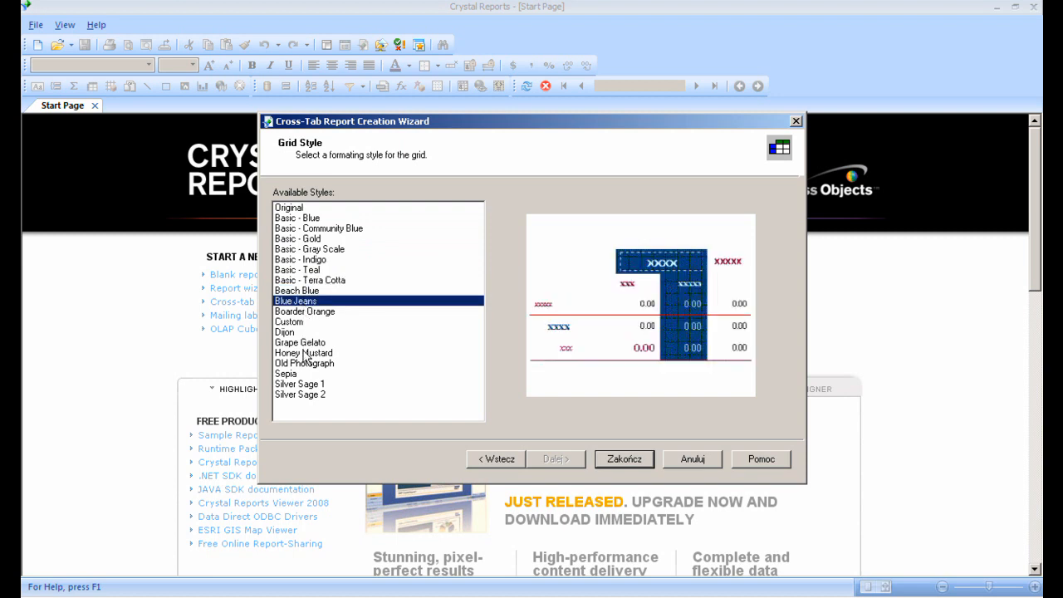
{"action": "left_click", "coordinate": [297, 313]}
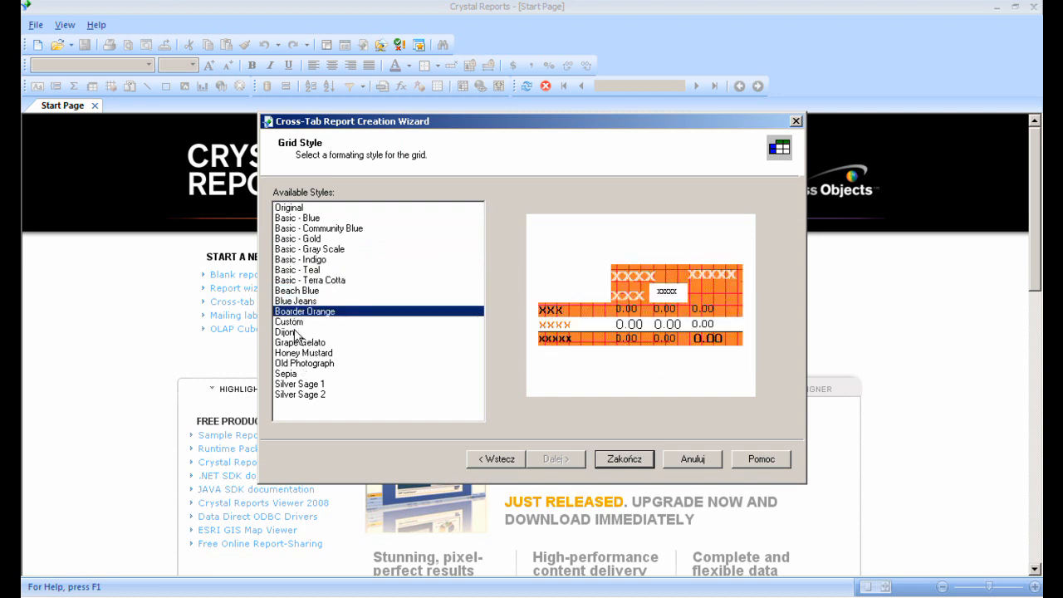
{"action": "left_click", "coordinate": [290, 322]}
Step: Choose the Grape Gelato grid style and generate the cross-tab report
{"action": "left_click", "coordinate": [291, 344]}
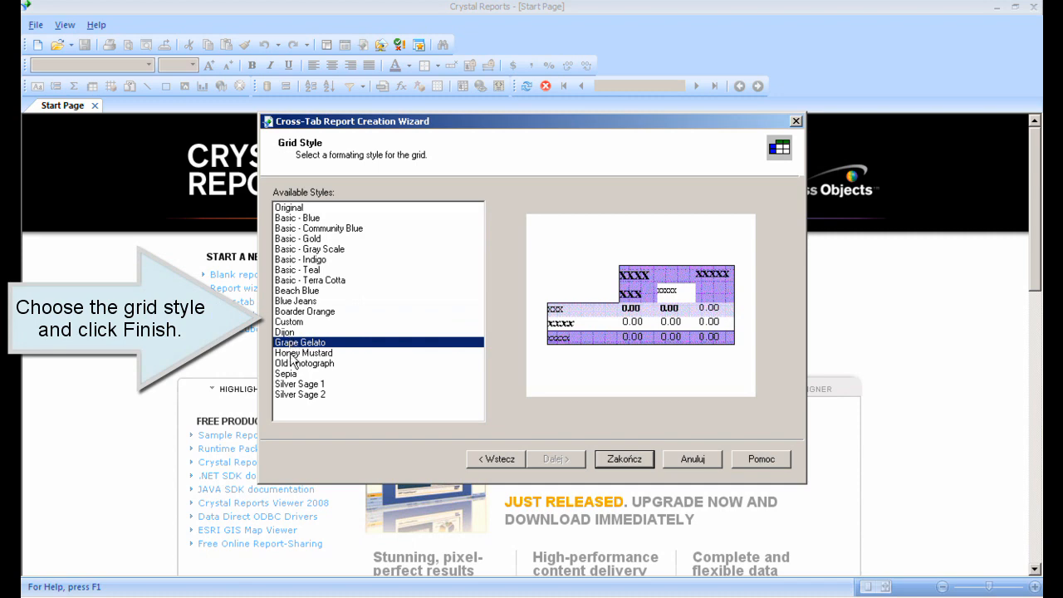
{"action": "left_click", "coordinate": [626, 458]}
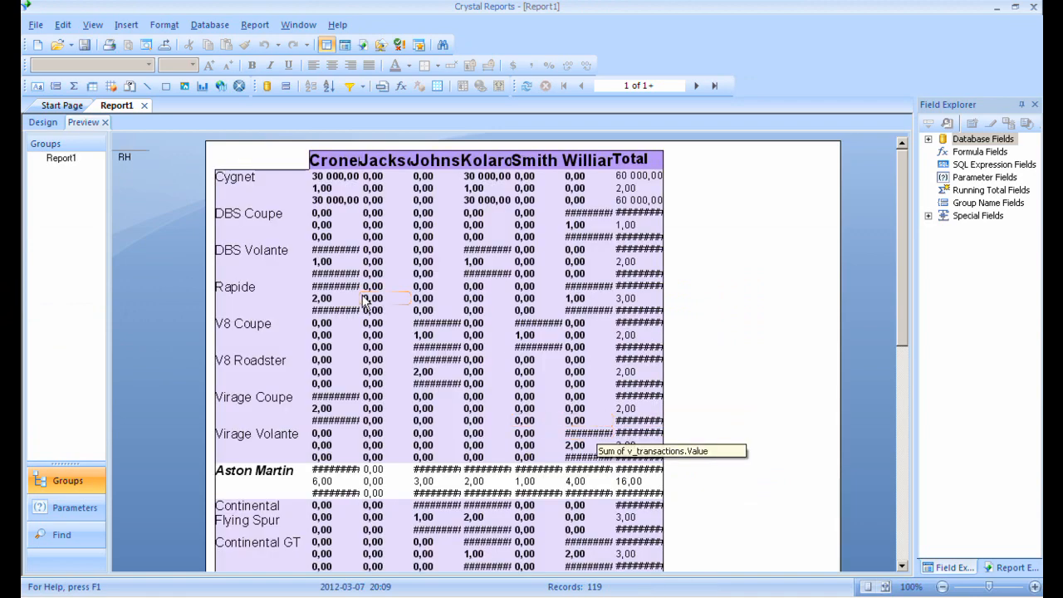
Step: Switch the report to its design layout and widen the cross-tab's summary column and Total column
{"action": "left_click", "coordinate": [43, 123]}
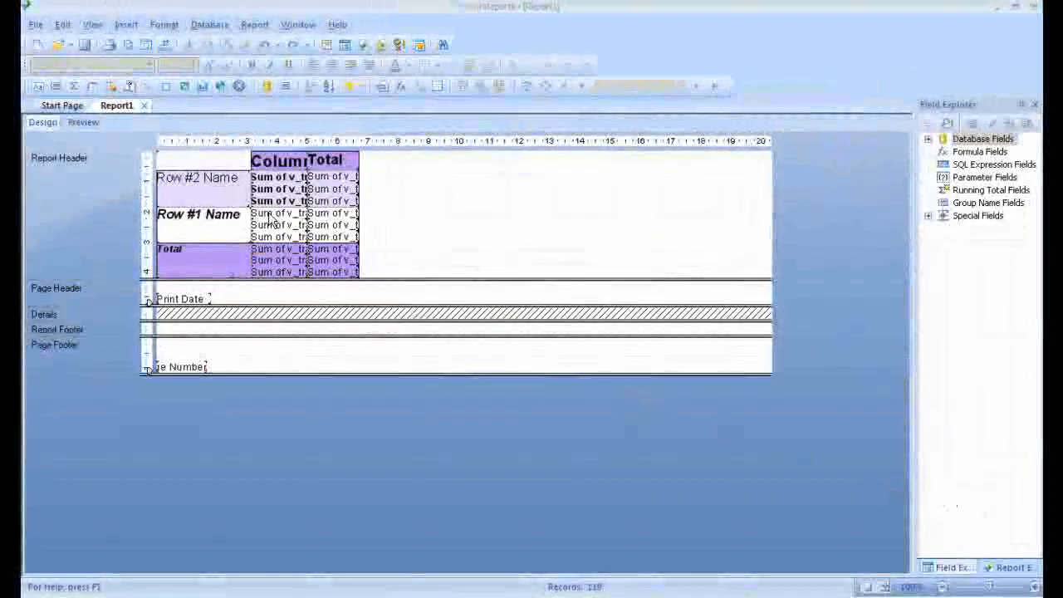
{"action": "left_click", "coordinate": [274, 178]}
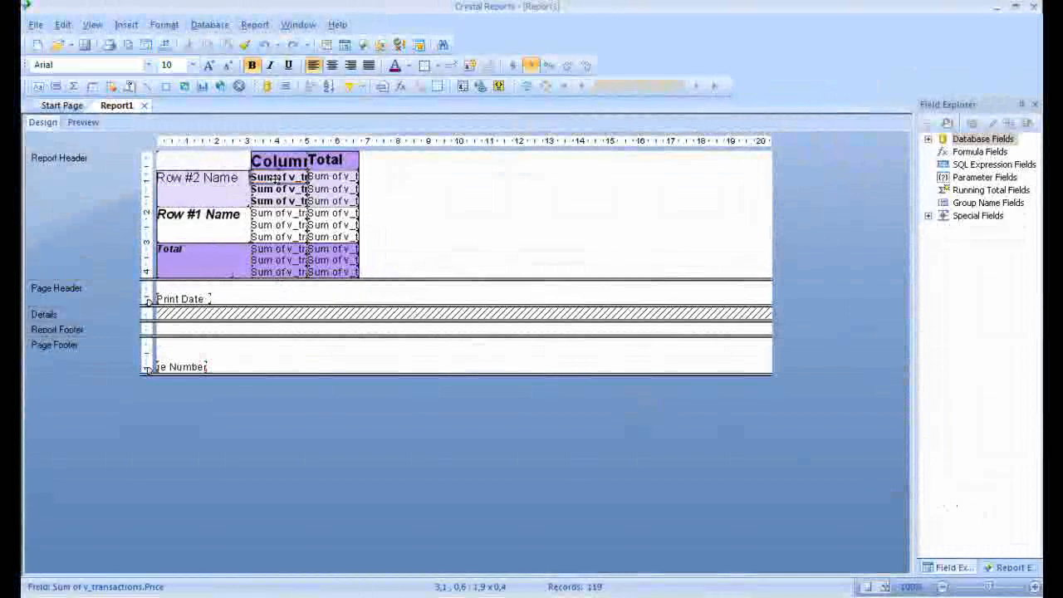
{"action": "key", "text": "shift+Right"}
{"action": "key", "text": "shift+Right"}
{"action": "key", "text": "shift+Right"}
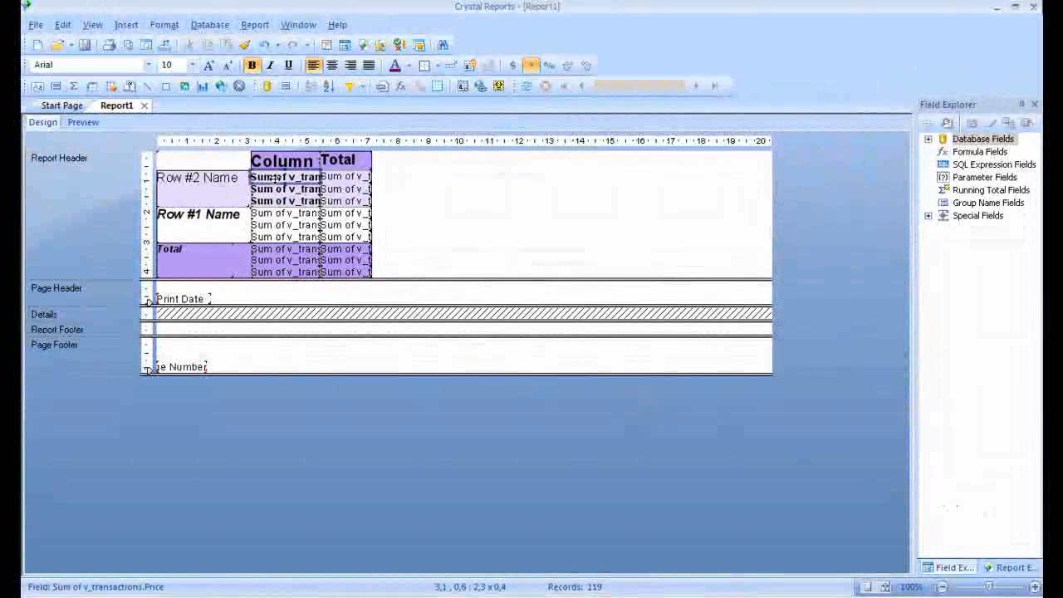
{"action": "left_click", "coordinate": [353, 175]}
{"action": "key", "text": "shift+Right"}
{"action": "key", "text": "shift+Right"}
{"action": "key", "text": "shift+Right"}
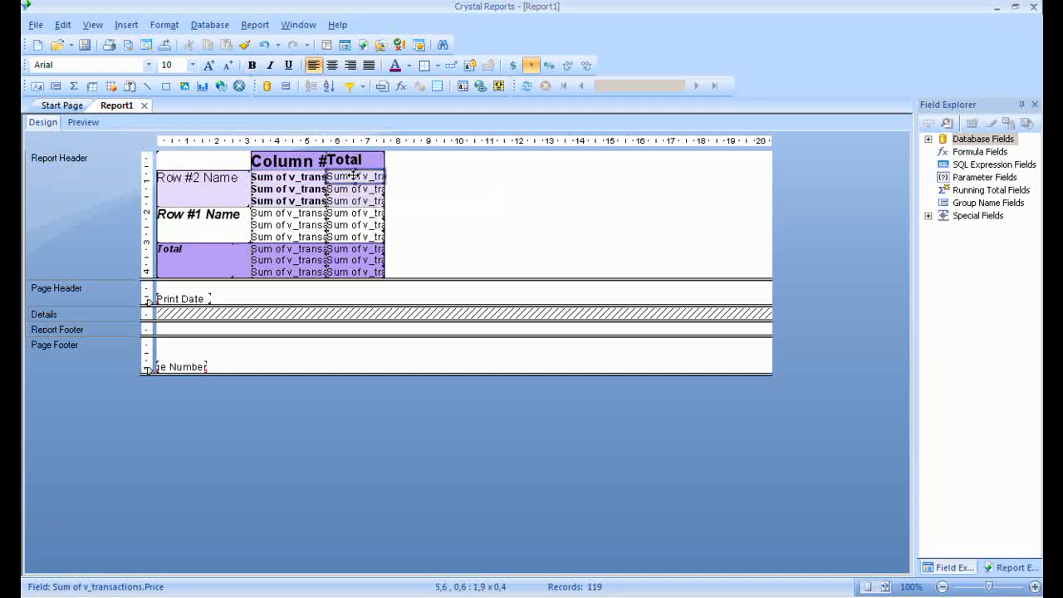
Step: Select all of the cross-tab's summary fields, including subtotals and totals, and set their number format to -1123
{"action": "left_click", "coordinate": [294, 176]}
{"action": "left_click", "coordinate": [295, 190], "text": "ctrl"}
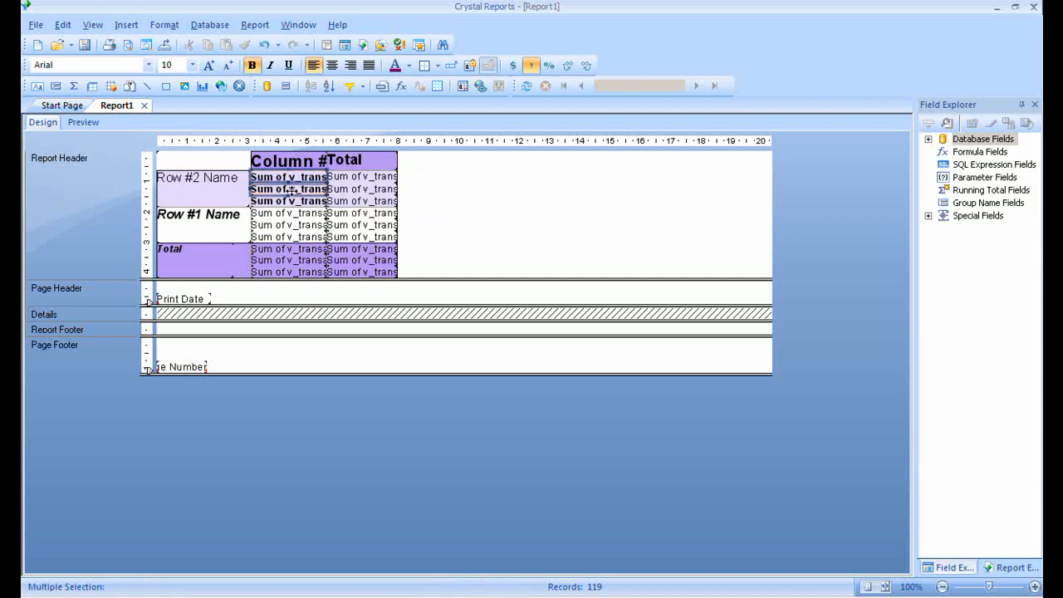
{"action": "left_click", "coordinate": [295, 201], "text": "ctrl"}
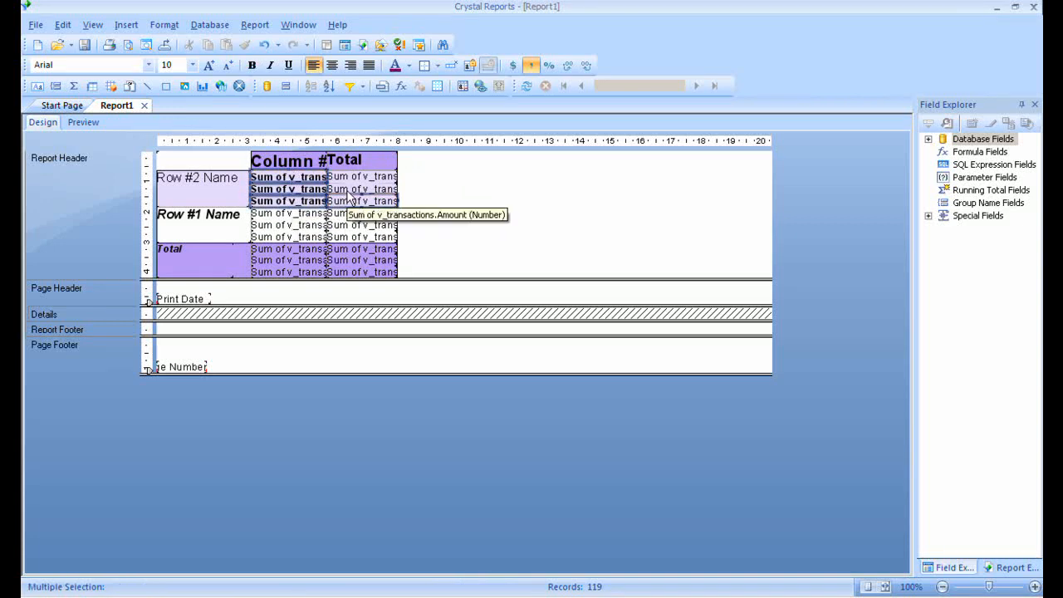
{"action": "key", "text": "Delete"}
{"action": "key", "text": "ctrl+z"}
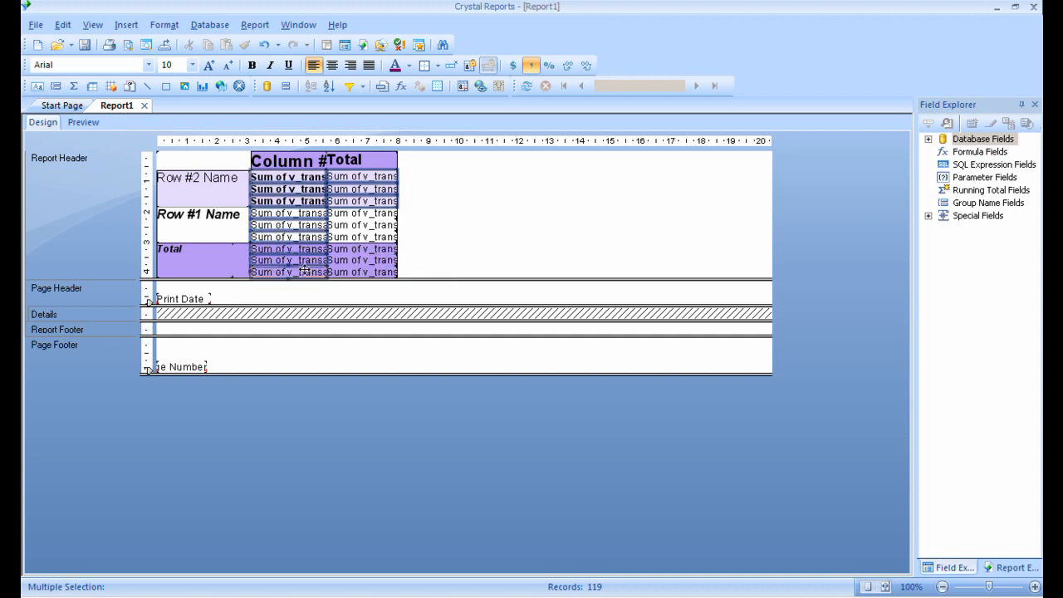
{"action": "right_click", "coordinate": [349, 217]}
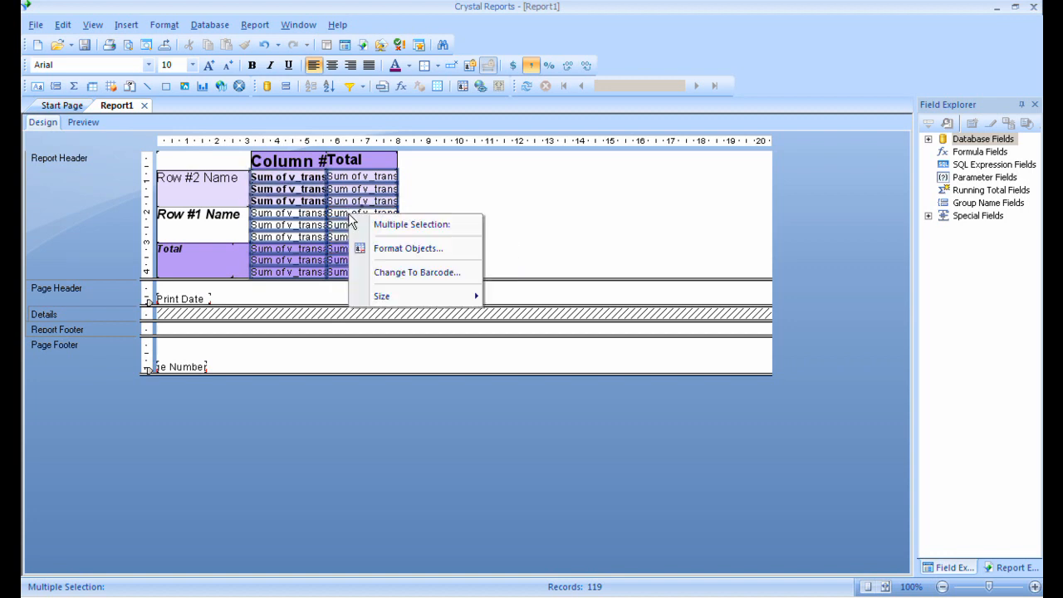
{"action": "left_click", "coordinate": [383, 248]}
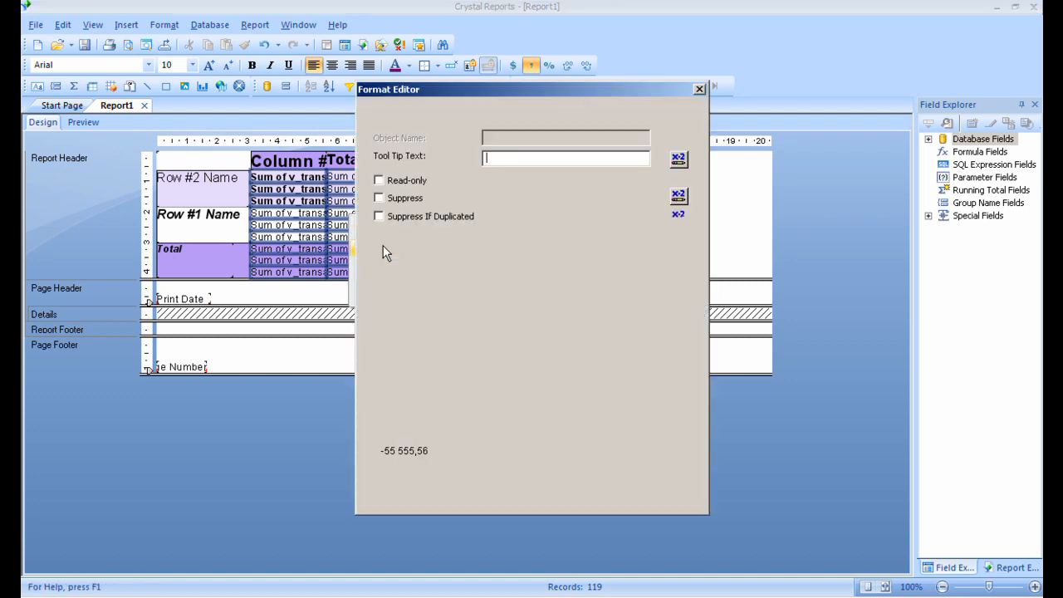
{"action": "left_click", "coordinate": [492, 112]}
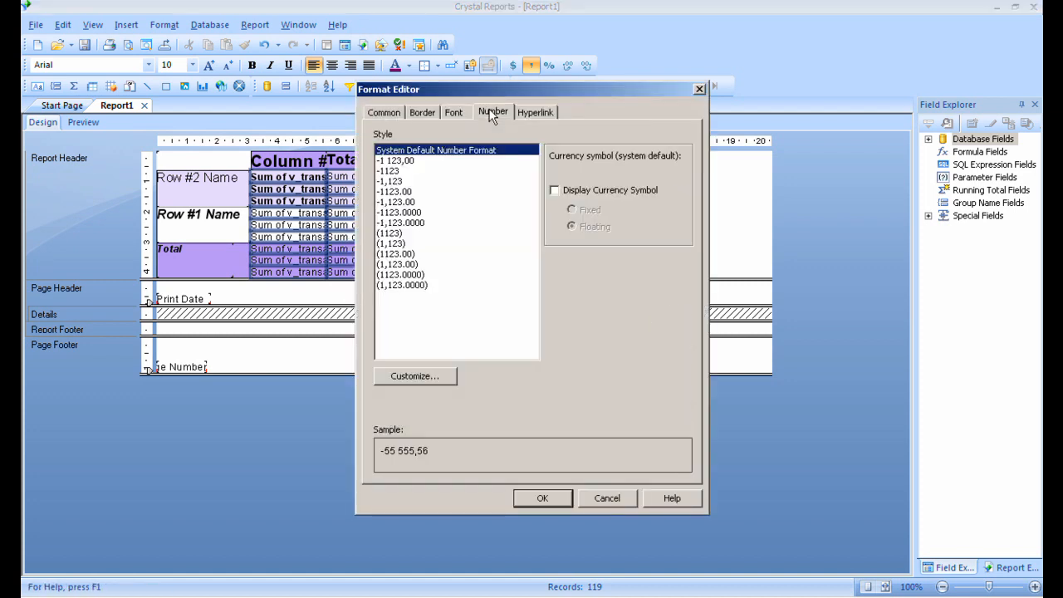
{"action": "left_click", "coordinate": [390, 171]}
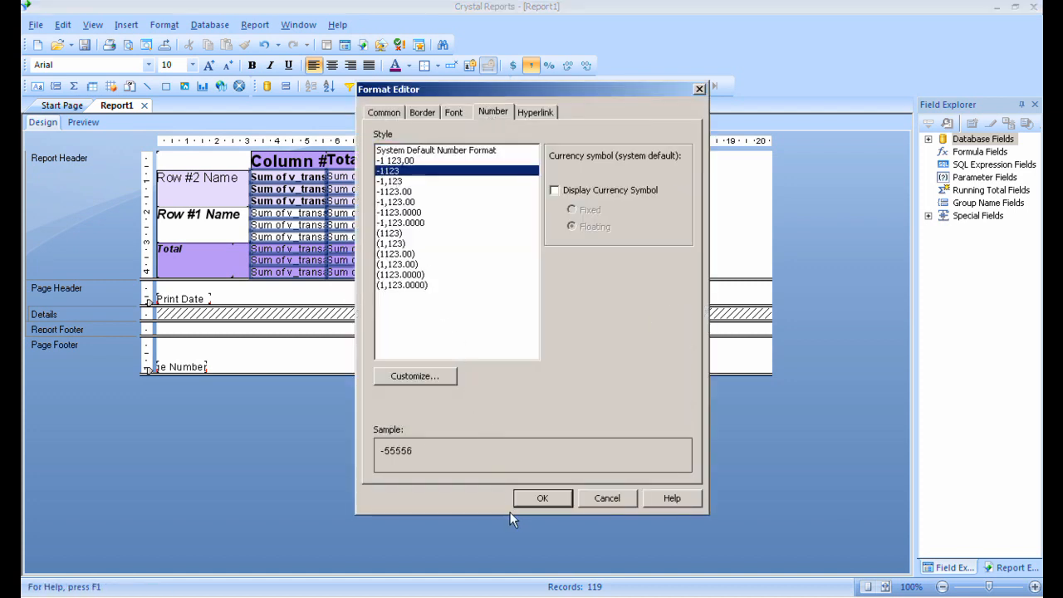
{"action": "left_click", "coordinate": [540, 498]}
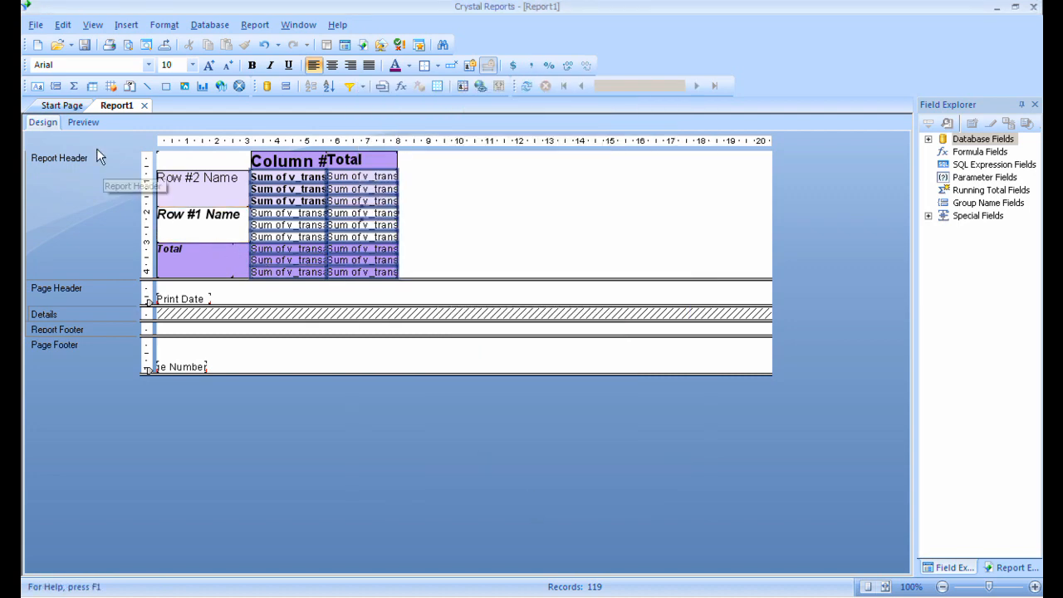
Step: Narrow the cross-tab's summary column and Total column slightly in the design layout, and preview the report
{"action": "left_click", "coordinate": [83, 122]}
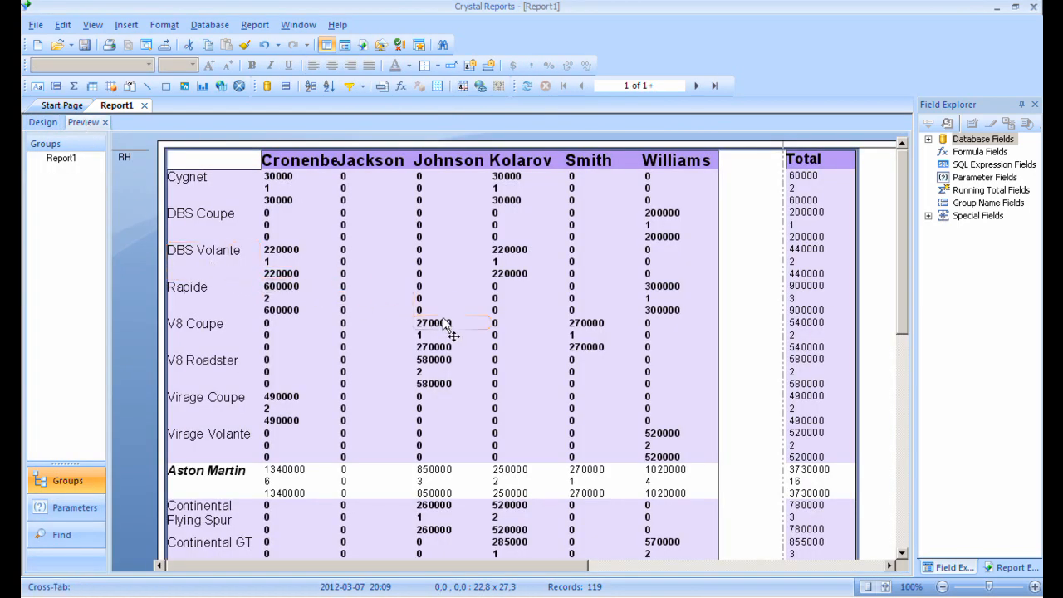
{"action": "mouse_move", "coordinate": [907, 263]}
{"action": "left_mouse_down"}
{"action": "mouse_move", "coordinate": [934, 511]}
{"action": "mouse_move", "coordinate": [913, 255]}
{"action": "left_mouse_up"}
{"action": "left_click", "coordinate": [45, 122]}
{"action": "left_click", "coordinate": [363, 222]}
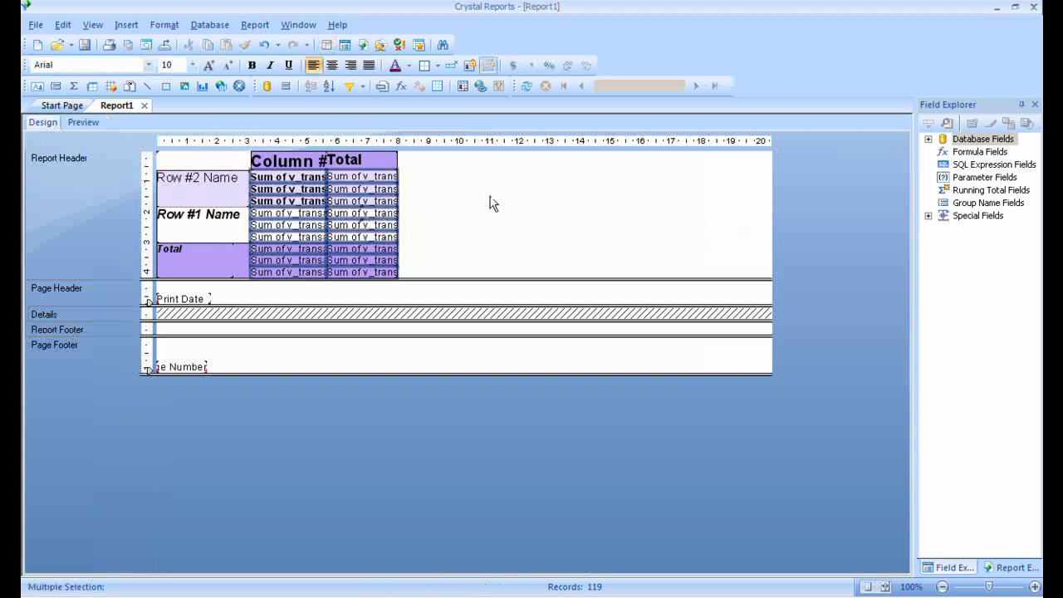
{"action": "key", "text": "shift+Left"}
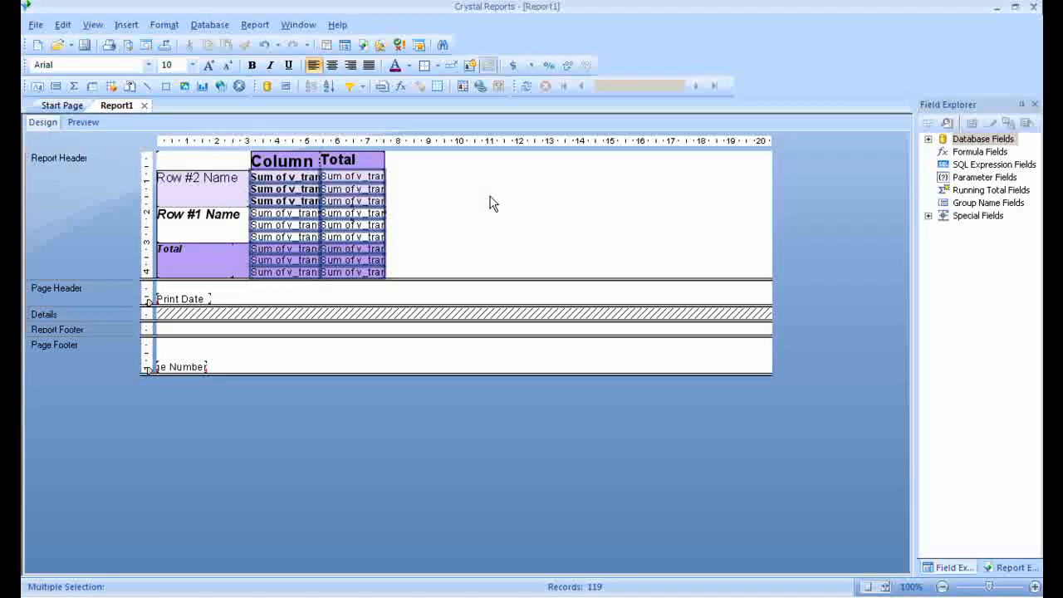
{"action": "left_click", "coordinate": [83, 122]}
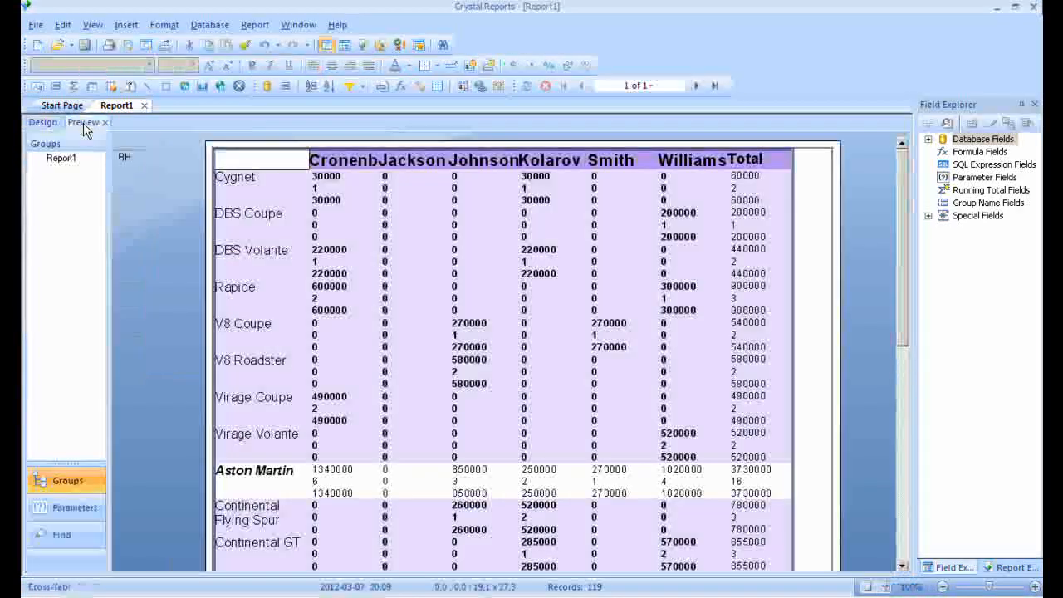
{"action": "left_click", "coordinate": [813, 214]}
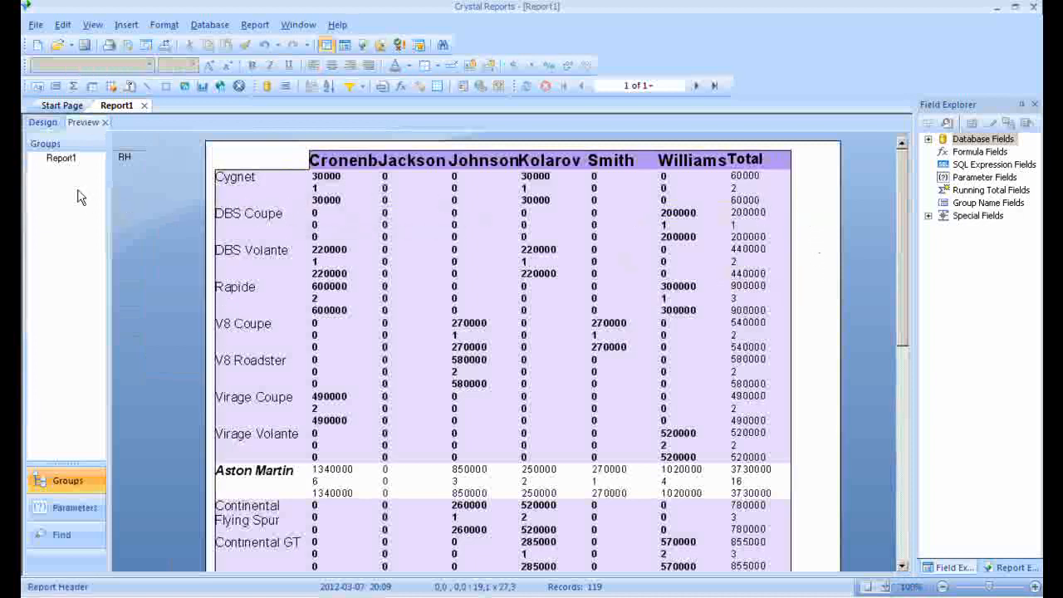
Step: Set the font size of the Column #1 Name and Total headings to 10 and preview the report
{"action": "left_click", "coordinate": [42, 122]}
{"action": "left_click", "coordinate": [278, 160]}
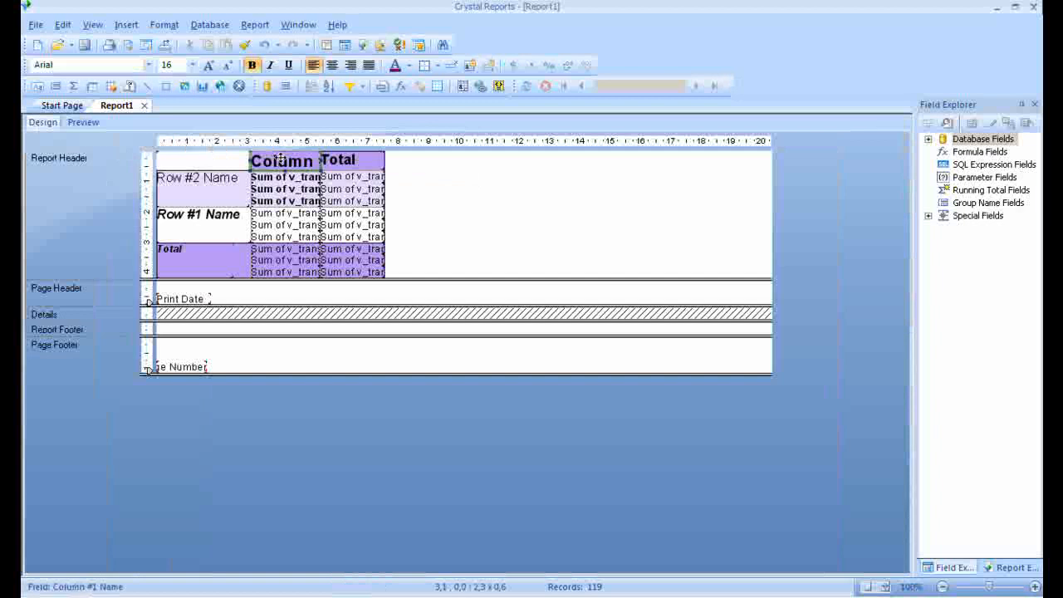
{"action": "left_click", "coordinate": [337, 162], "text": "ctrl"}
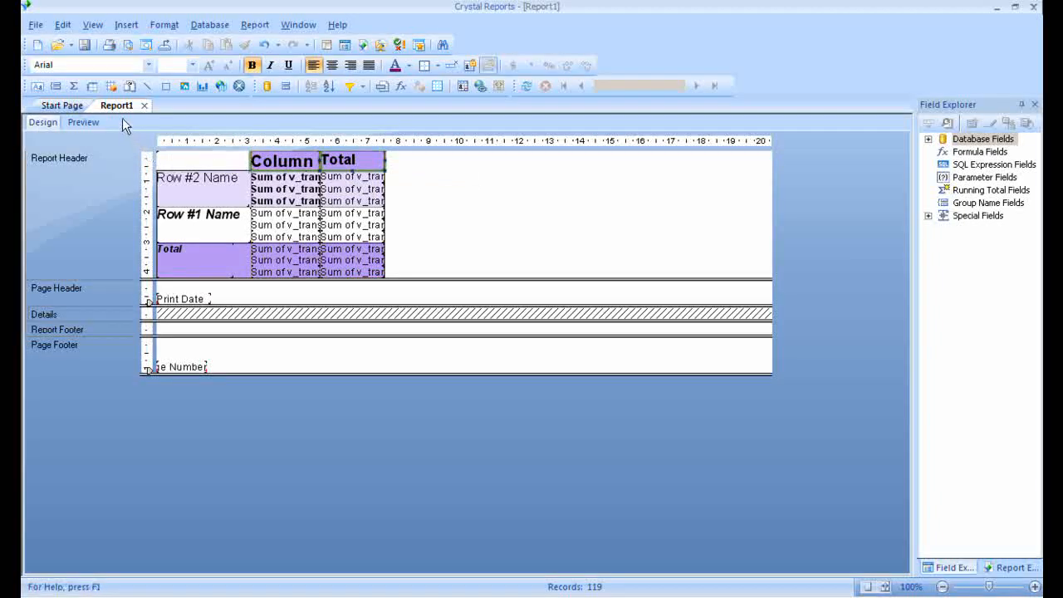
{"action": "left_click", "coordinate": [191, 65]}
{"action": "scroll", "coordinate": [191, 77], "scroll_direction": "up", "scroll_amount": 4}
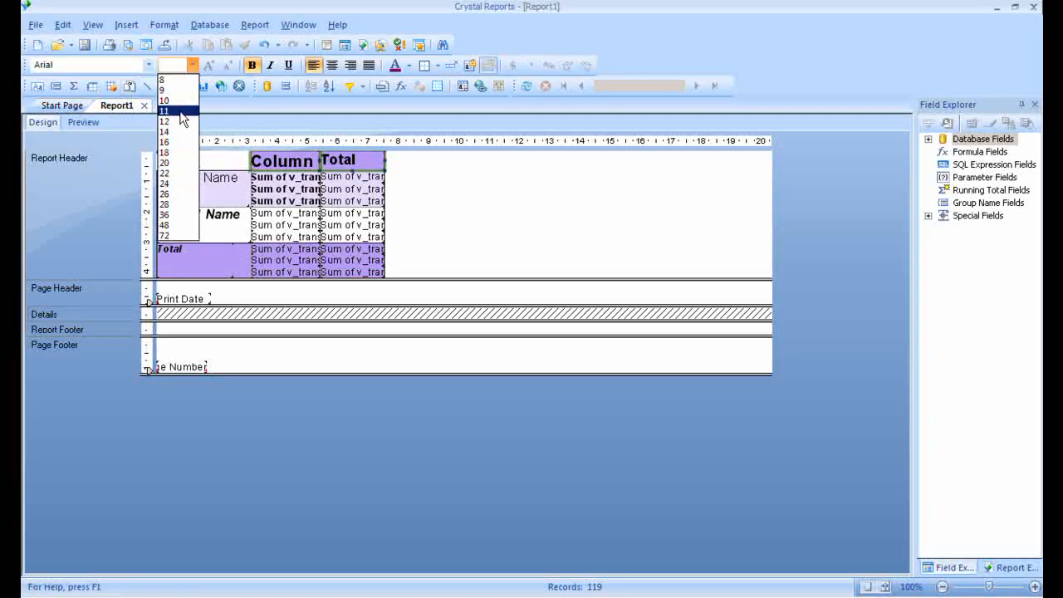
{"action": "left_click", "coordinate": [180, 112]}
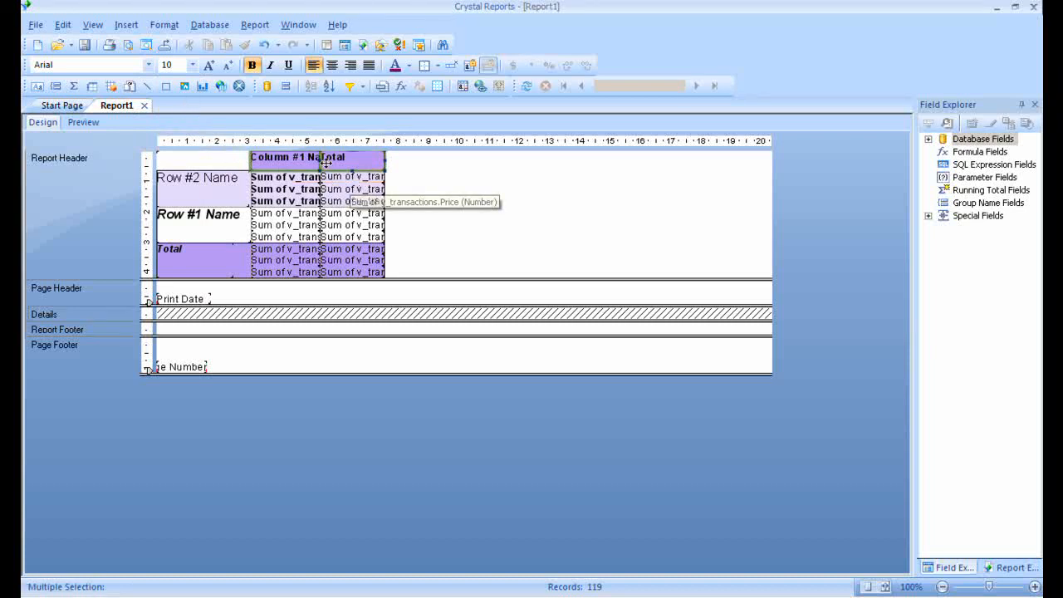
{"action": "left_click", "coordinate": [83, 122]}
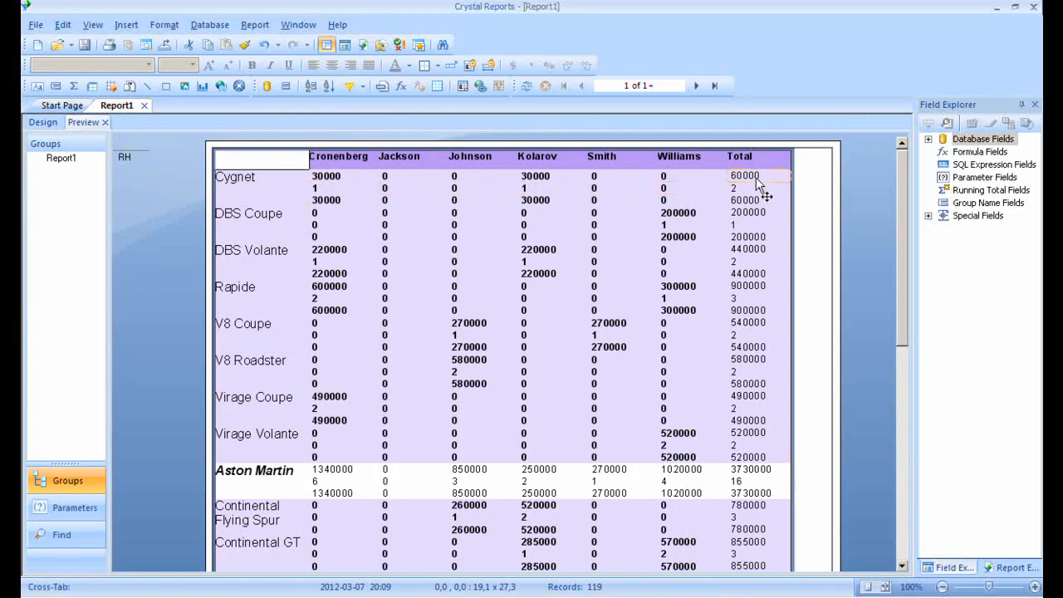
{"action": "left_click", "coordinate": [819, 181]}
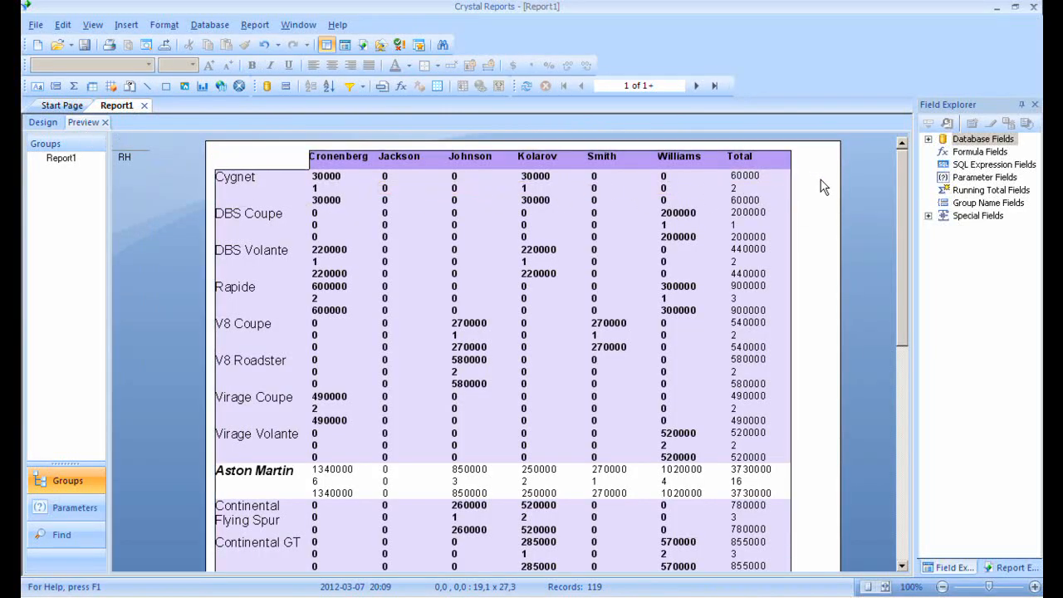
Step: Examine the cross-tab rows and brand subtotals across the first two pages of the preview
{"action": "scroll", "coordinate": [822, 188], "scroll_direction": "down", "scroll_amount": 4}
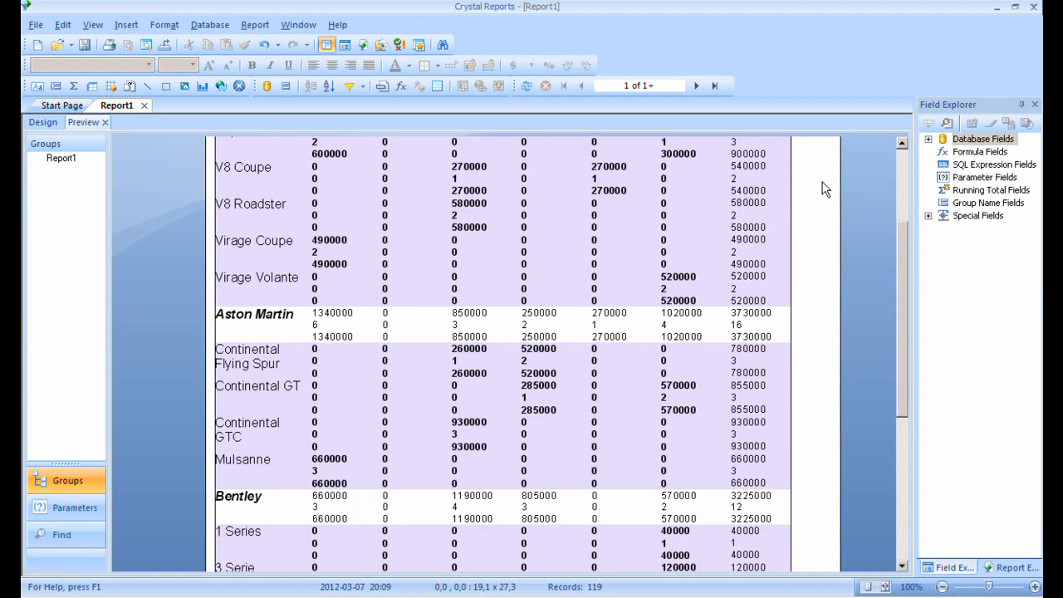
{"action": "scroll", "coordinate": [822, 190], "scroll_direction": "down", "scroll_amount": 5}
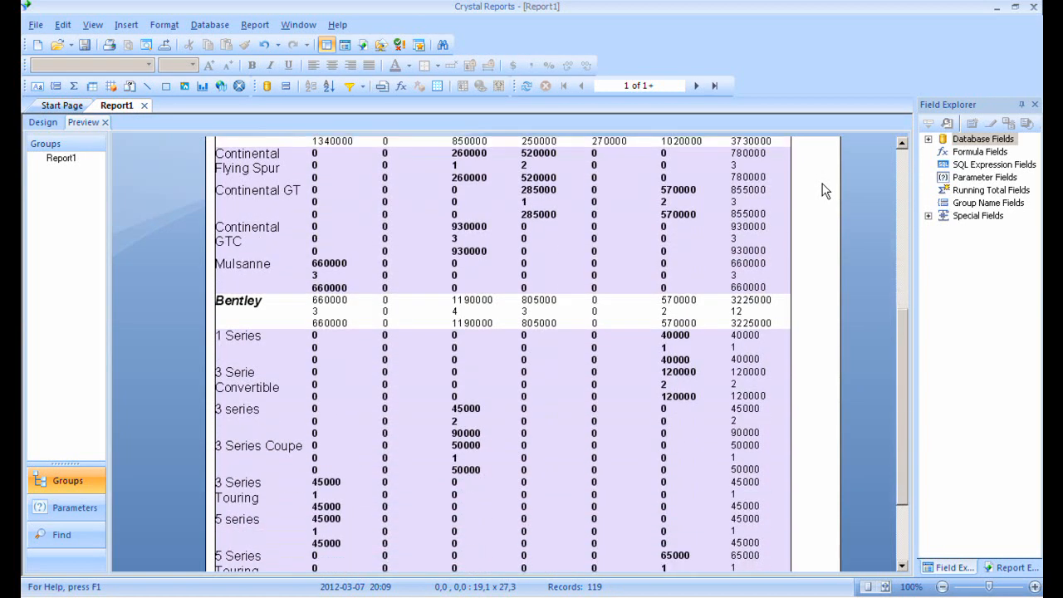
{"action": "scroll", "coordinate": [822, 189], "scroll_direction": "down", "scroll_amount": 2}
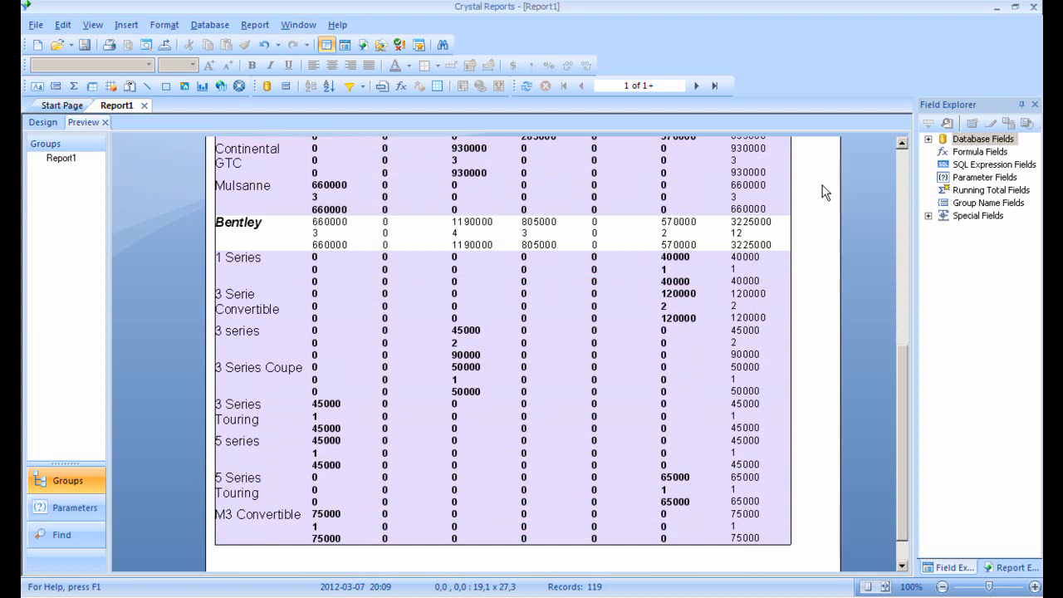
{"action": "scroll", "coordinate": [822, 192], "scroll_direction": "up", "scroll_amount": 5}
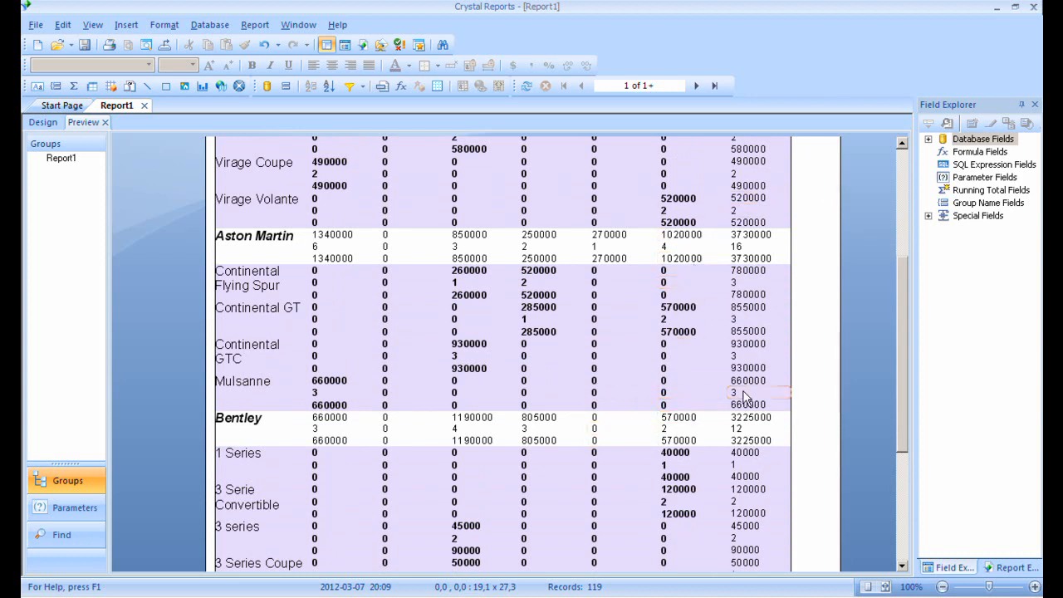
{"action": "scroll", "coordinate": [762, 386], "scroll_direction": "down", "scroll_amount": 5}
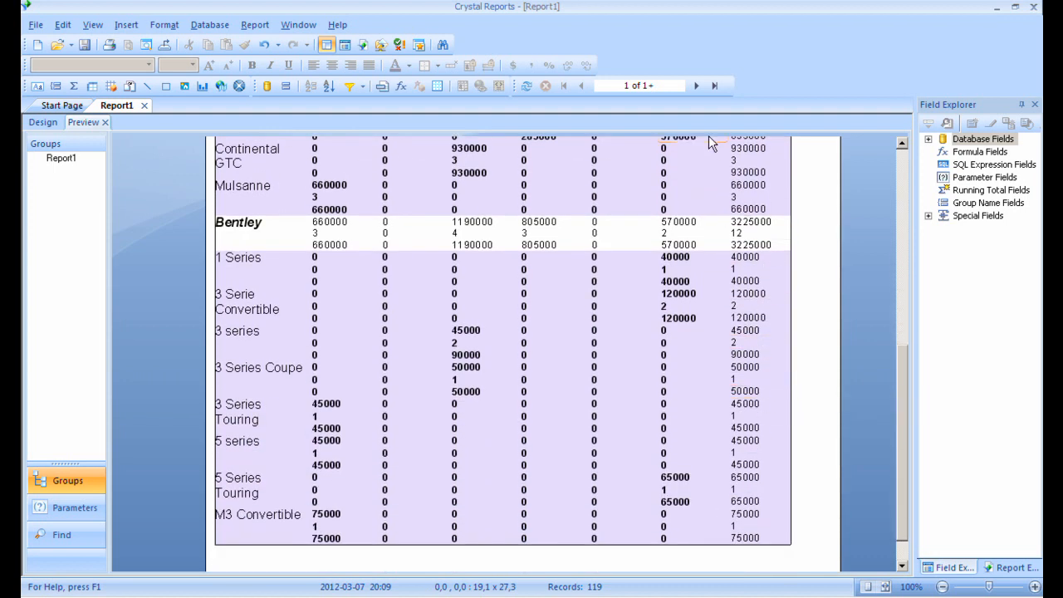
{"action": "left_click", "coordinate": [695, 86]}
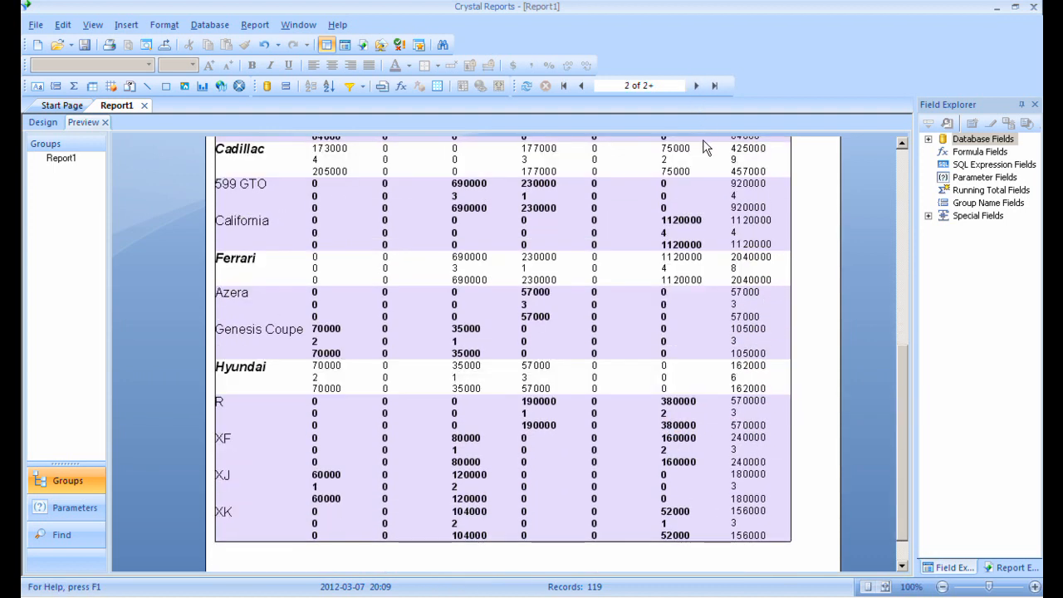
{"action": "scroll", "coordinate": [702, 147], "scroll_direction": "up", "scroll_amount": 4}
{"action": "scroll", "coordinate": [686, 146], "scroll_direction": "up", "scroll_amount": 2}
{"action": "scroll", "coordinate": [681, 178], "scroll_direction": "up", "scroll_amount": 5}
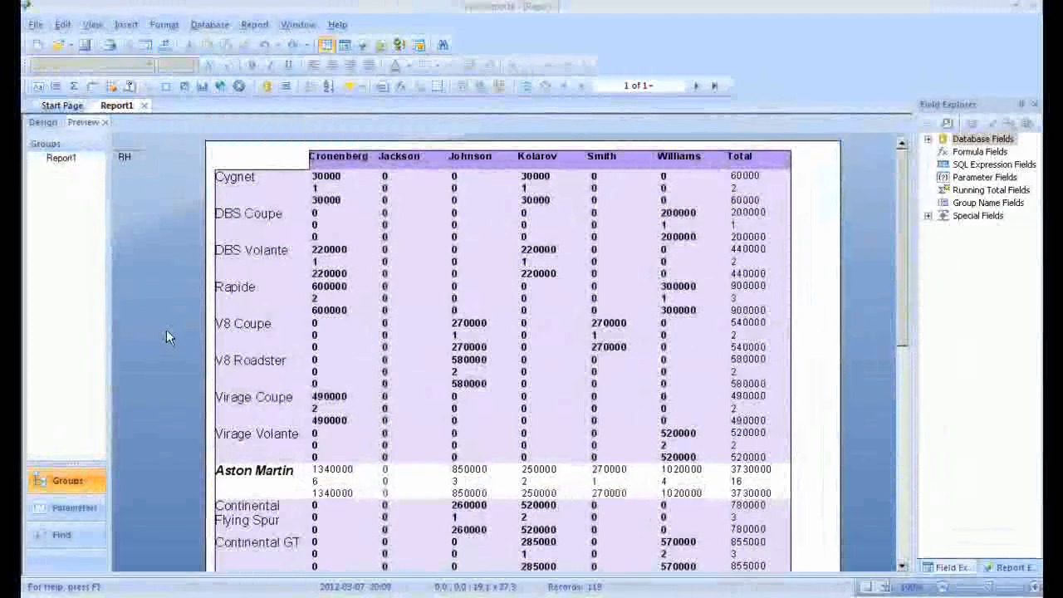
Step: Pivot the cross-tab in the preview so that car brands and their models form the columns and customer names form the rows
{"action": "left_click", "coordinate": [225, 184]}
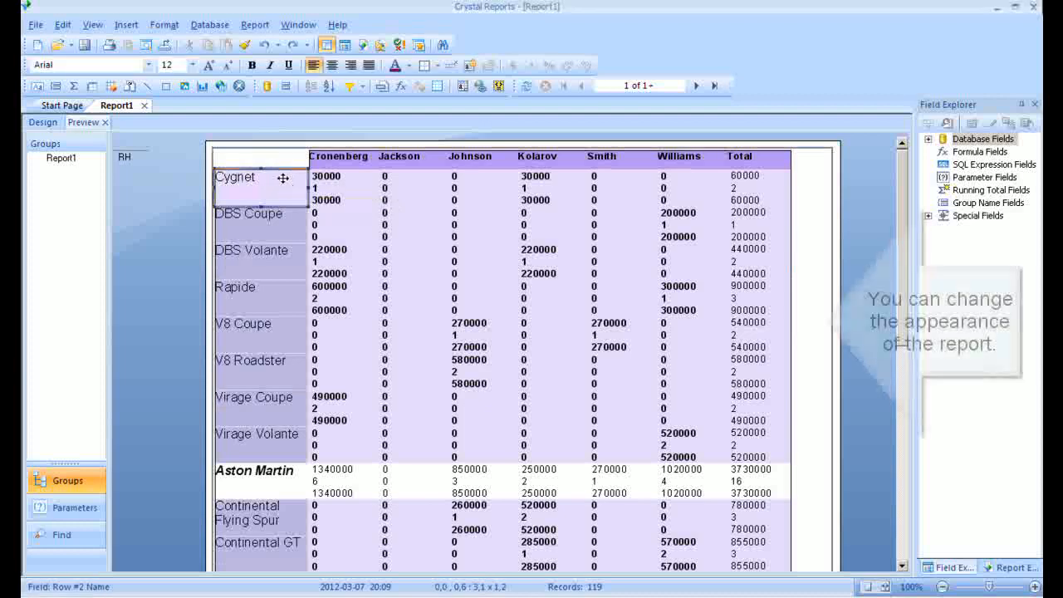
{"action": "left_click_drag", "start_coordinate": [272, 179], "coordinate": [314, 176]}
{"action": "left_click_drag", "start_coordinate": [335, 166], "coordinate": [346, 173]}
{"action": "left_click", "coordinate": [225, 193]}
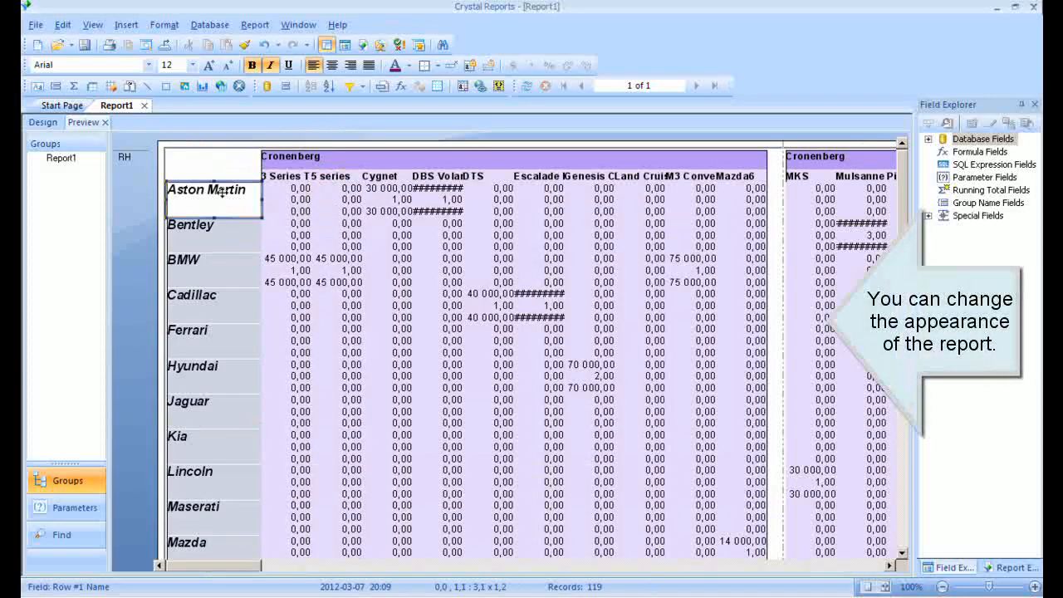
{"action": "left_click_drag", "start_coordinate": [218, 195], "coordinate": [297, 164]}
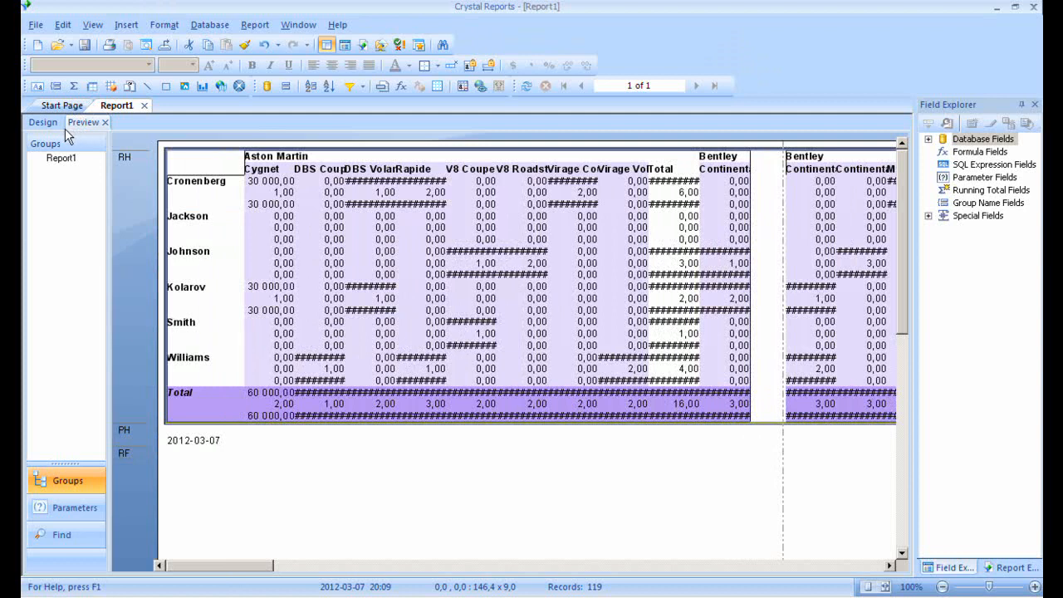
Step: Widen the pivoted cross-tab's model column and brand Total column in the design layout, and preview the report
{"action": "left_click", "coordinate": [44, 122]}
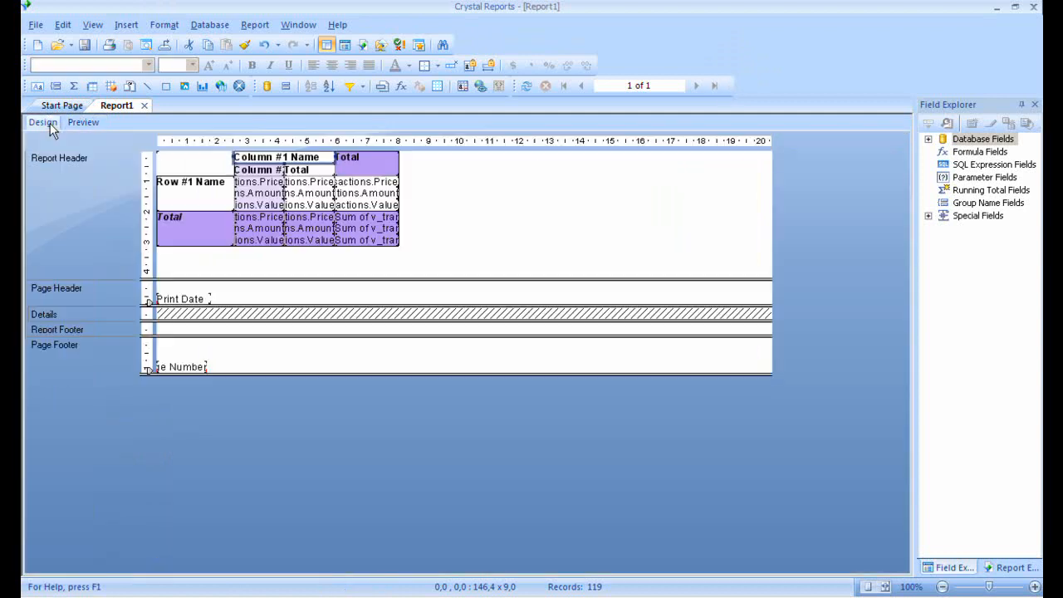
{"action": "left_click", "coordinate": [267, 182]}
{"action": "key", "text": "shift+Right"}
{"action": "key", "text": "shift+Right"}
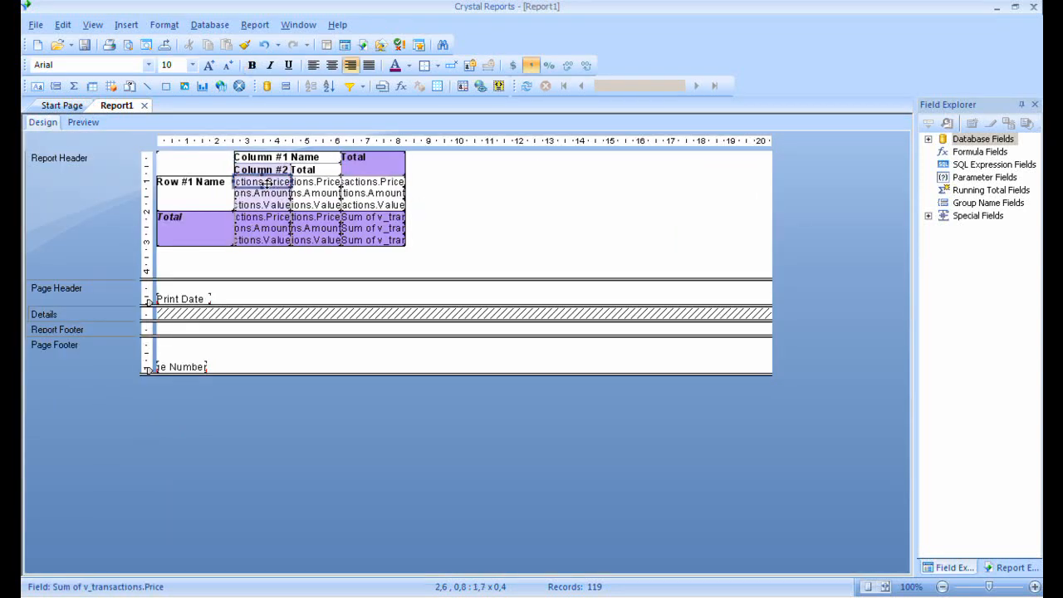
{"action": "left_click", "coordinate": [333, 182]}
{"action": "key", "text": "shift+Right"}
{"action": "key", "text": "shift+Right"}
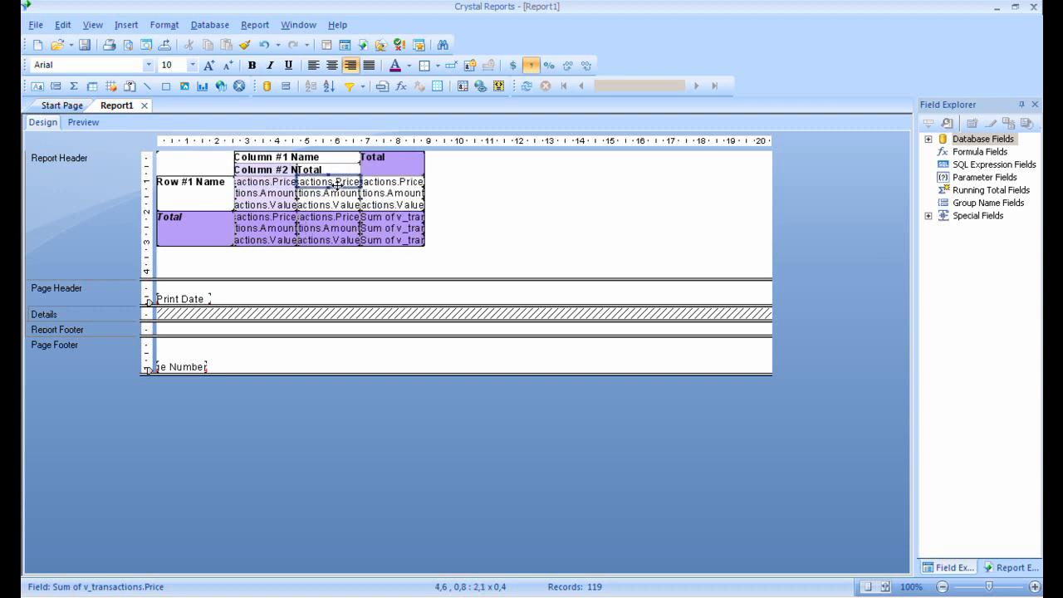
{"action": "left_click", "coordinate": [83, 122]}
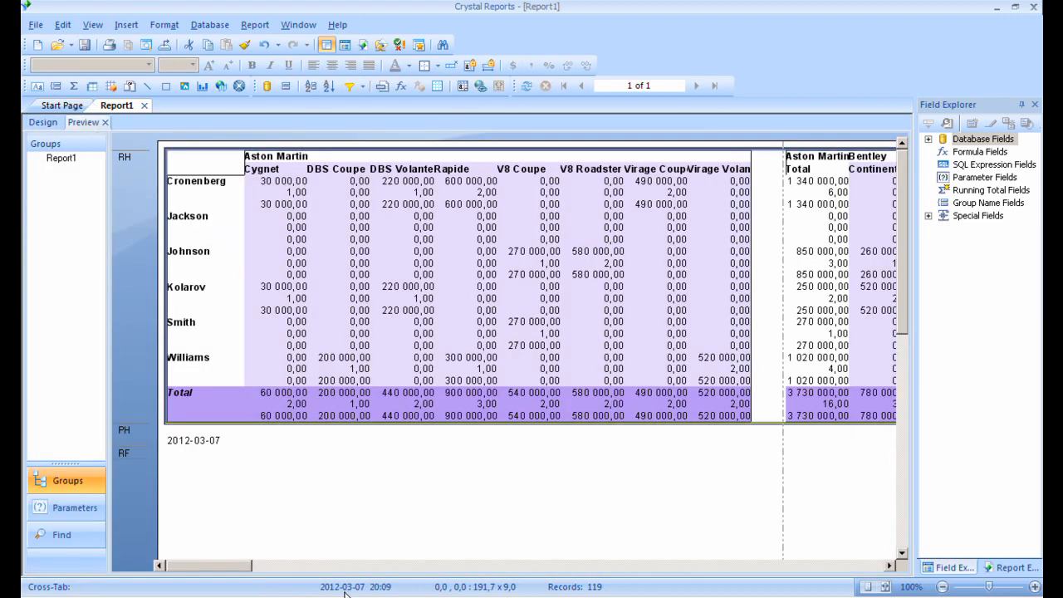
{"action": "mouse_move", "coordinate": [239, 569]}
{"action": "left_mouse_down"}
{"action": "mouse_move", "coordinate": [326, 570]}
{"action": "mouse_move", "coordinate": [230, 571]}
{"action": "left_mouse_up"}
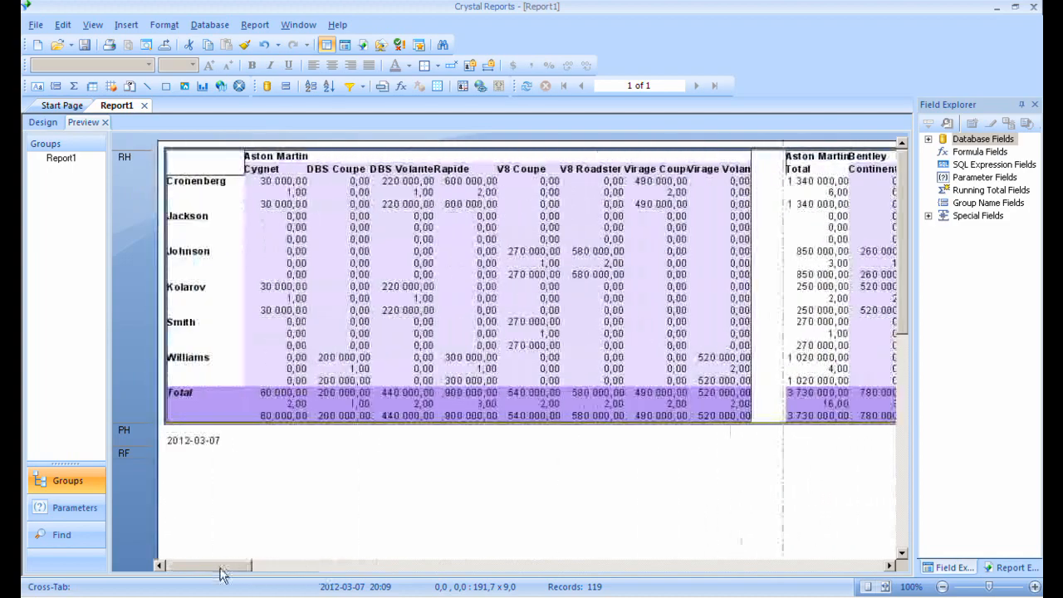